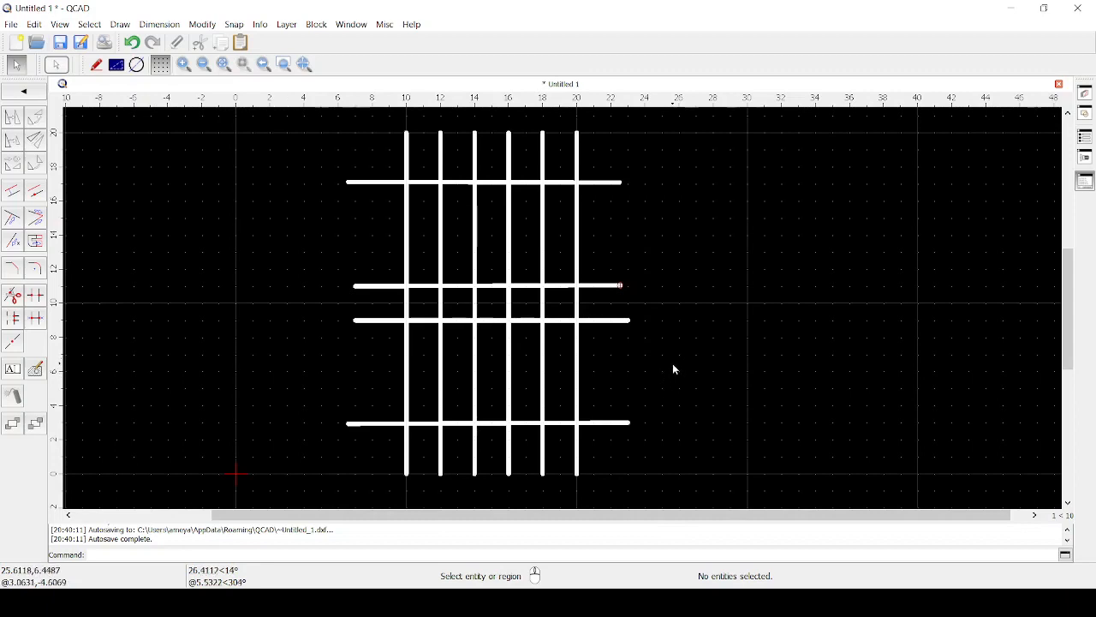
Step: Try trimming the leftmost vertical line at the uppermost horizontal line, keeping its upper part, and undo the trim
click(27, 92)
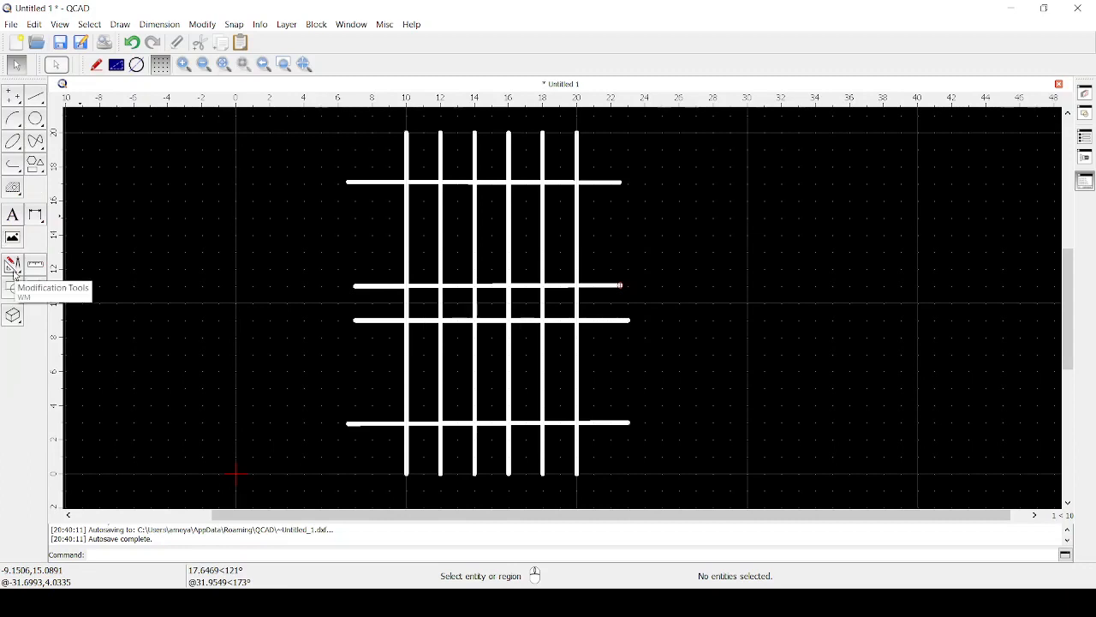
click(12, 267)
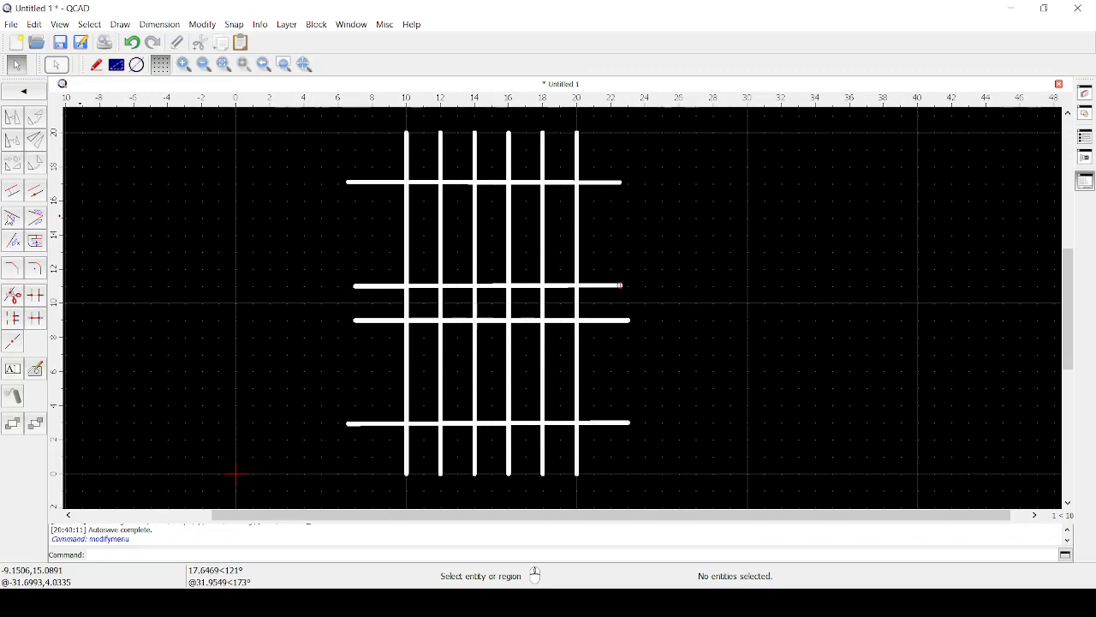
click(12, 219)
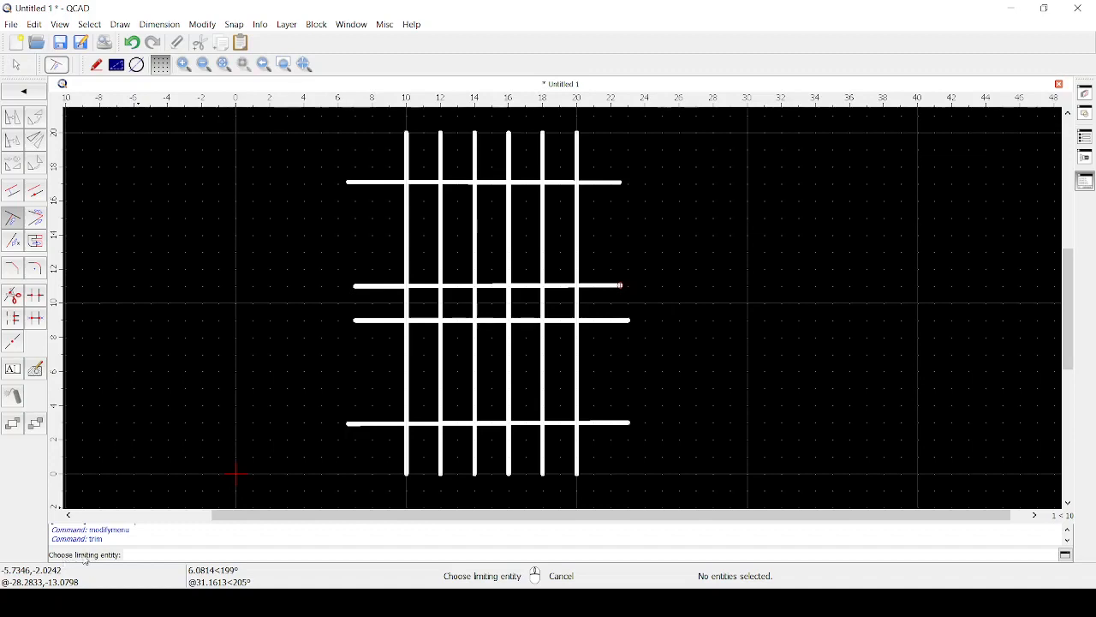
click(360, 183)
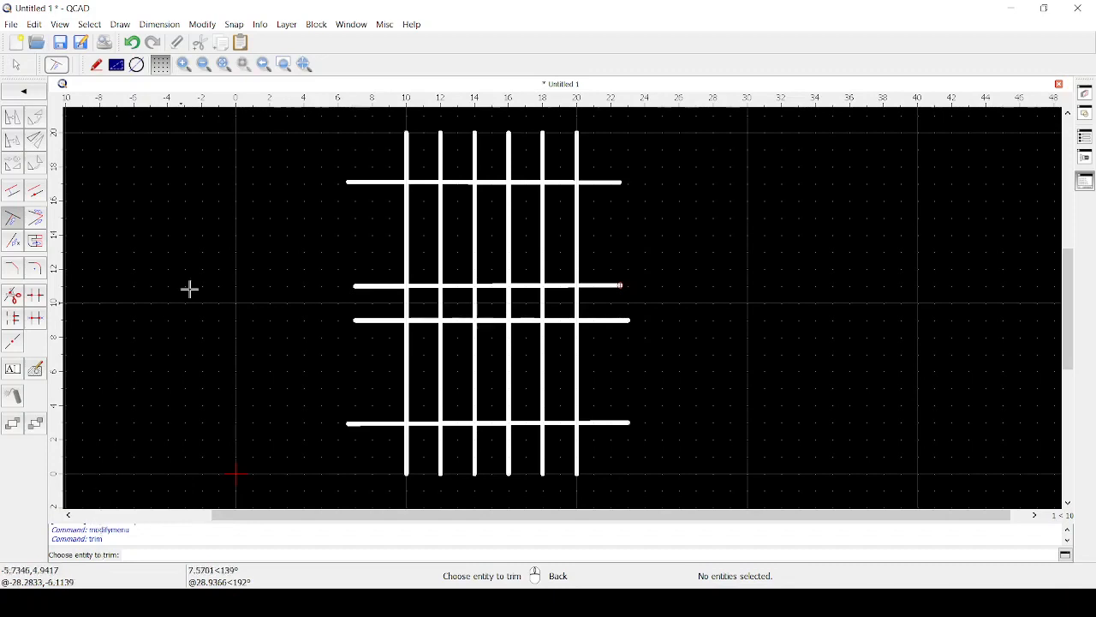
click(407, 152)
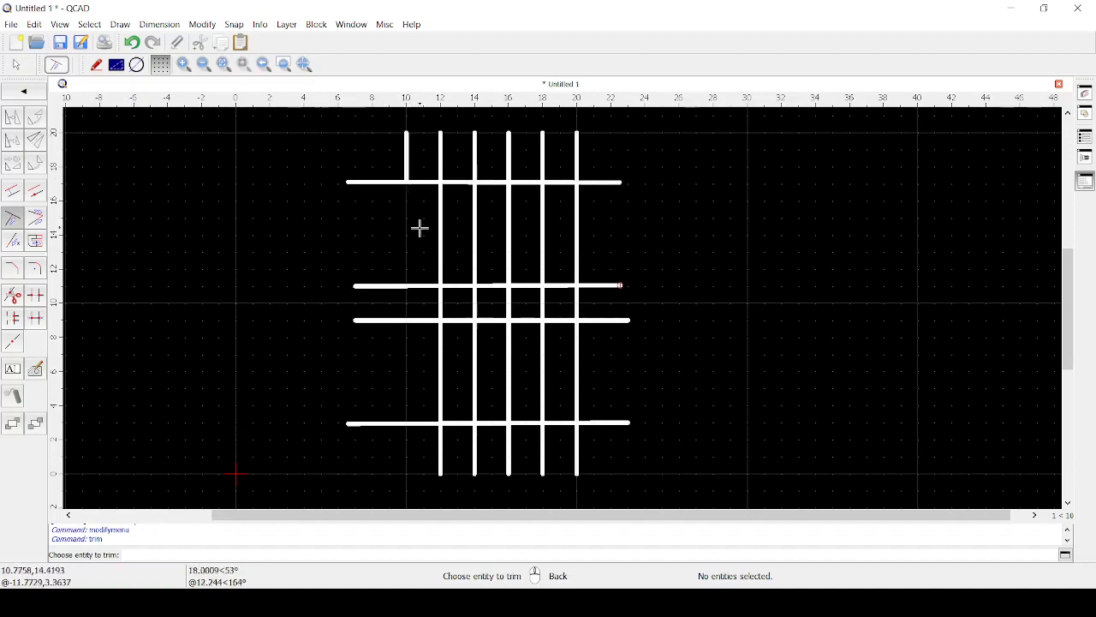
key(ctrl+z)
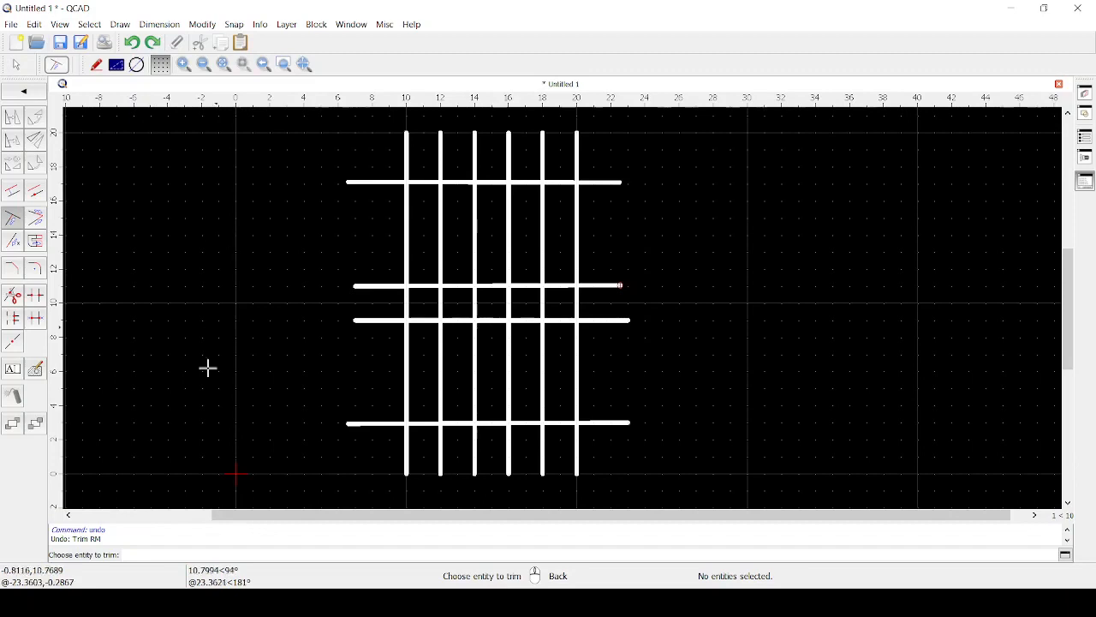
Step: Trim all six vertical lines at the uppermost horizontal line, keeping the parts below it
click(407, 206)
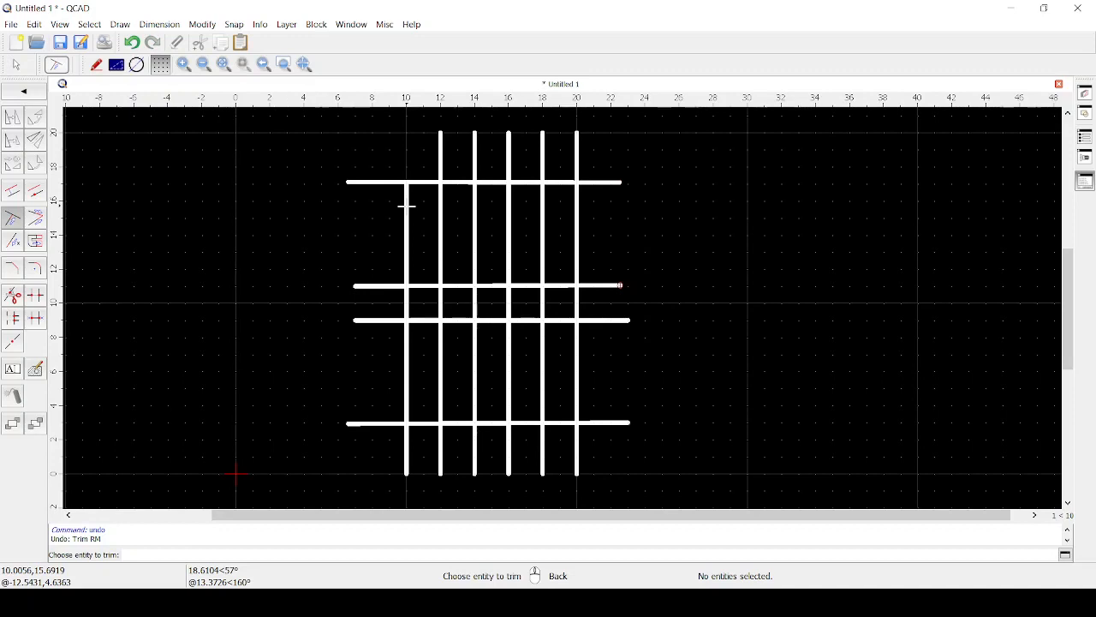
key(ctrl+z)
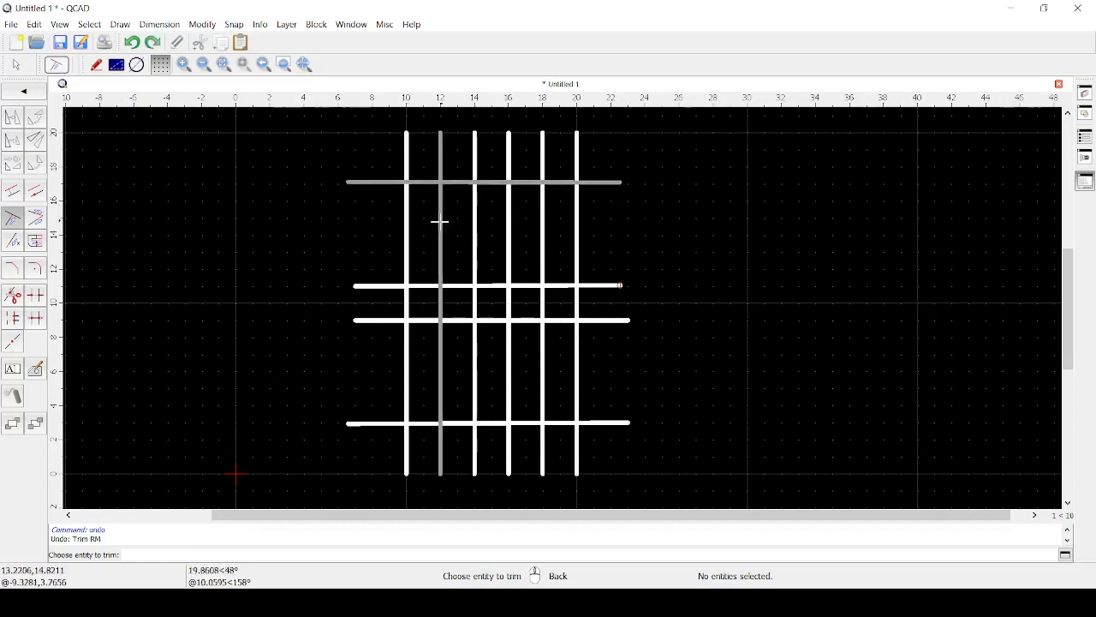
click(407, 231)
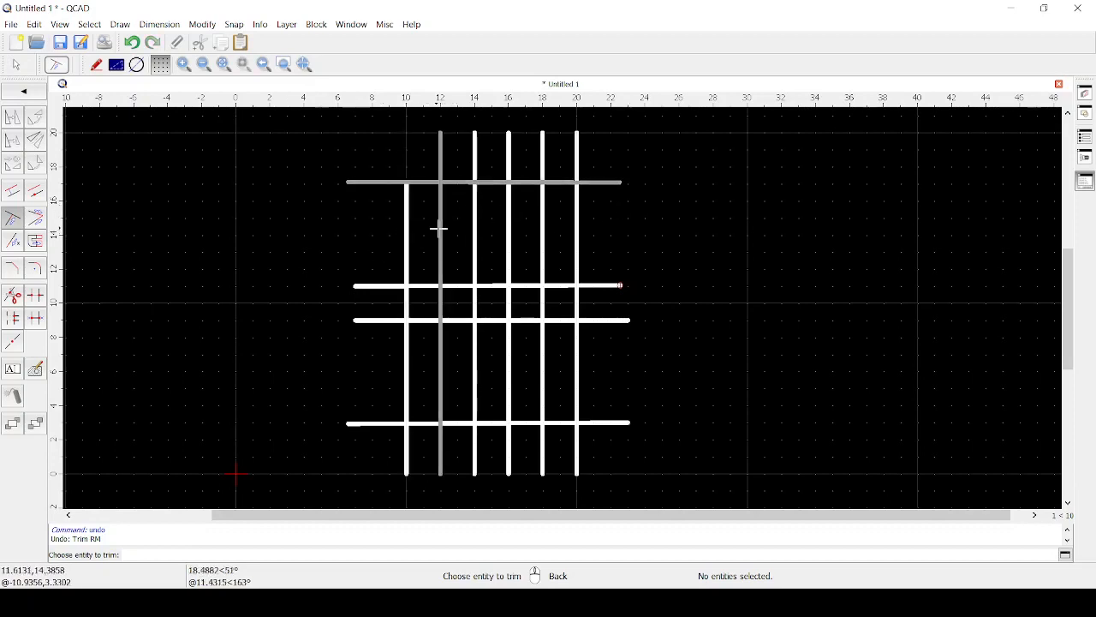
click(440, 227)
click(475, 230)
click(508, 225)
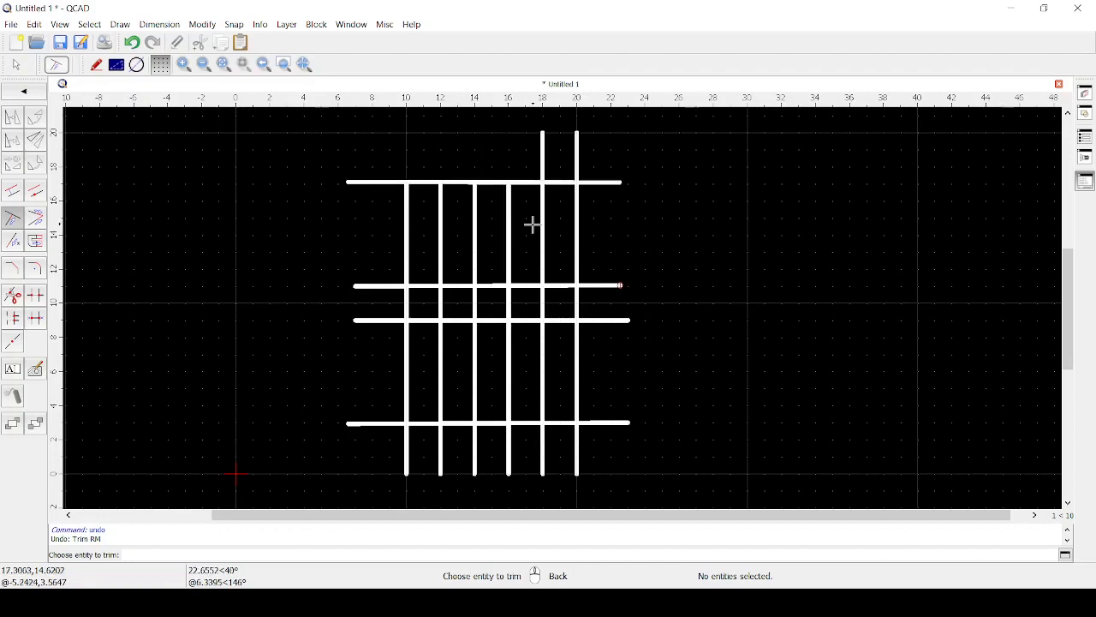
click(541, 228)
click(578, 228)
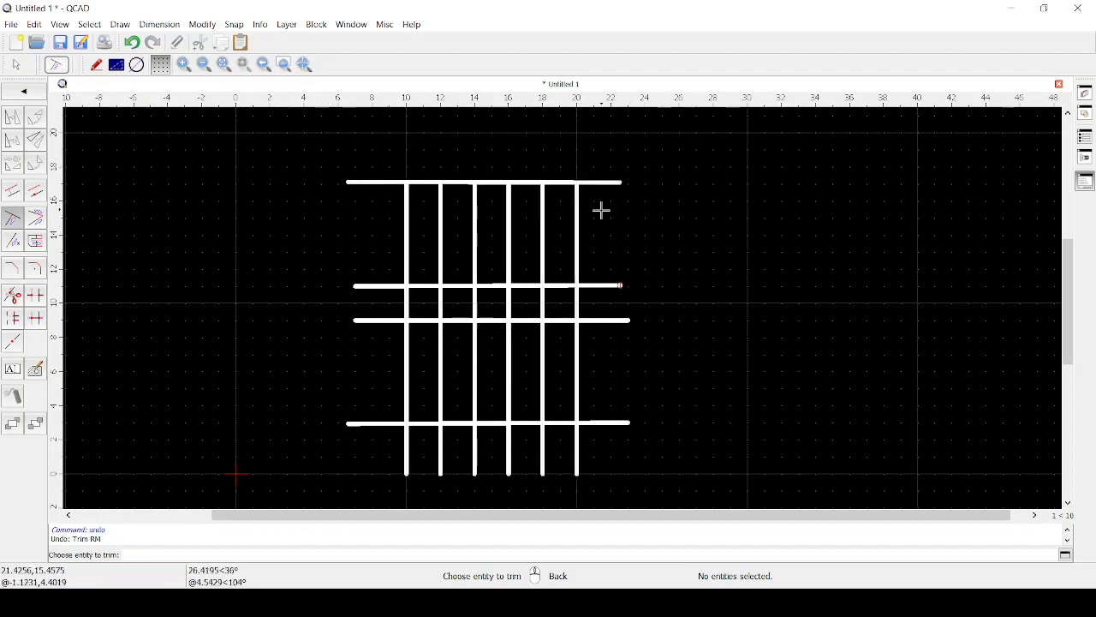
Step: Undo the trims of all six vertical lines
key(ctrl+z)
key(ctrl+z)
key(ctrl+z)
key(ctrl+z)
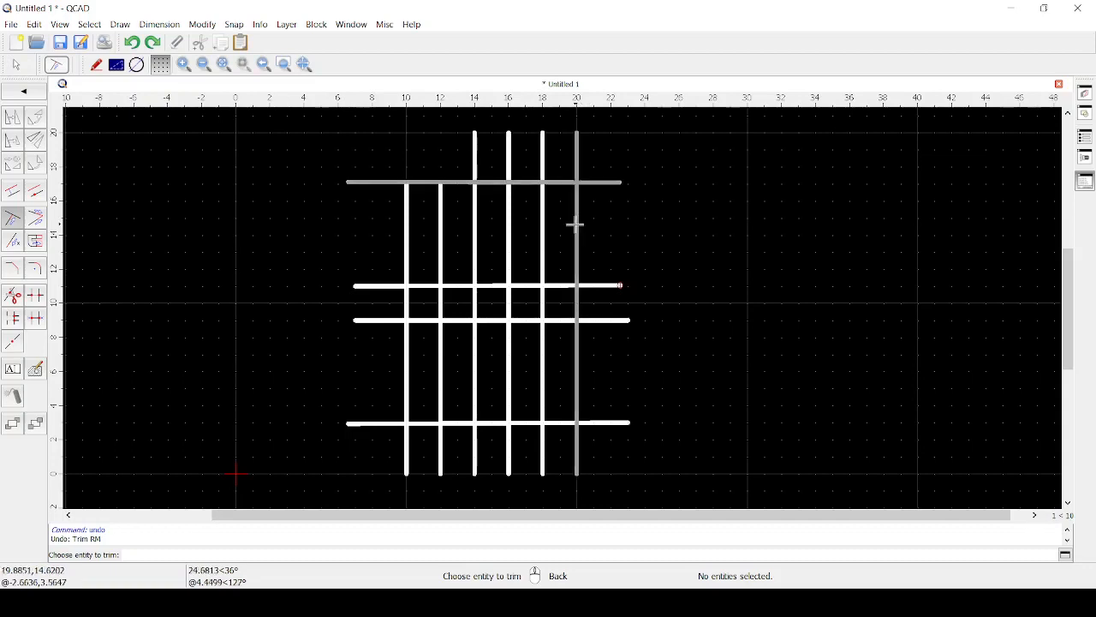
key(ctrl+z)
key(ctrl+z)
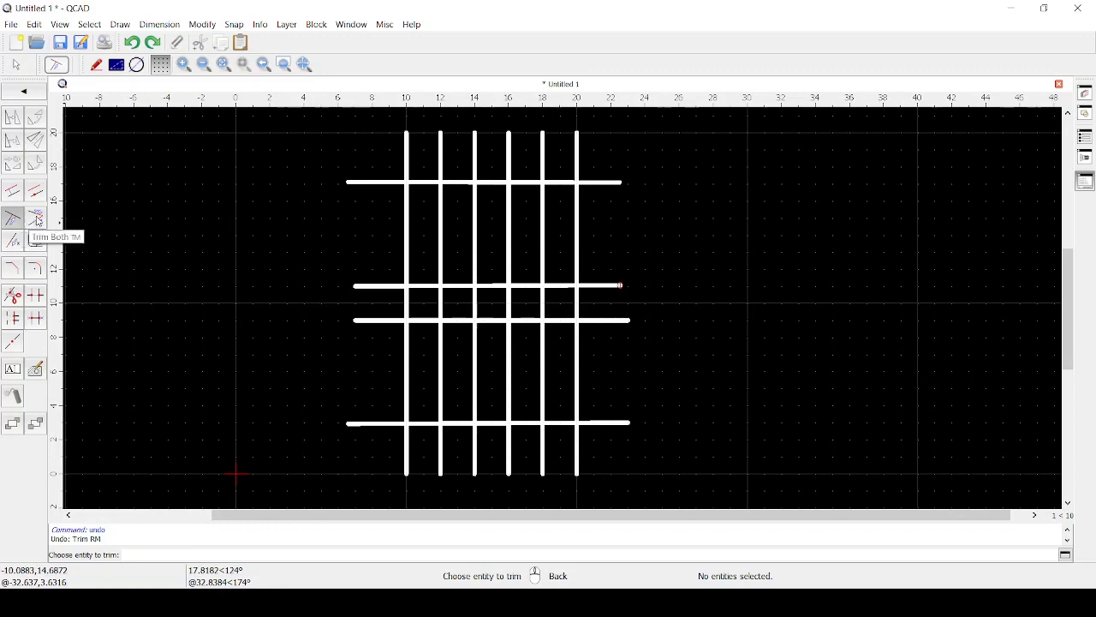
Step: Try Trim Both on the uppermost horizontal and leftmost vertical lines, keeping the short outer horizontal part and the lower vertical part, and undo it
click(39, 221)
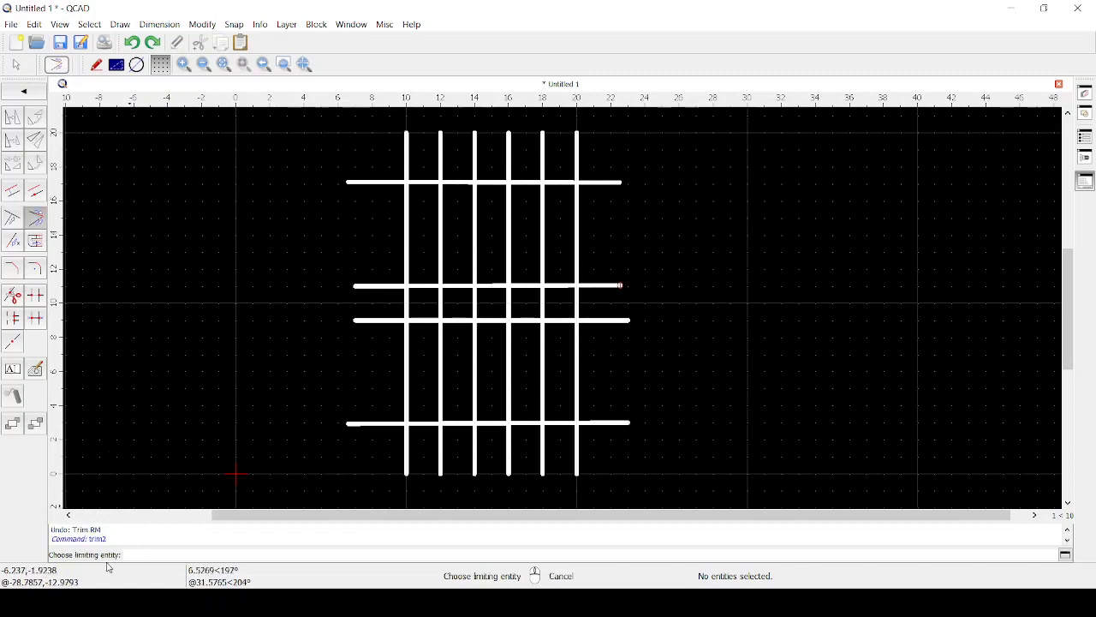
click(370, 182)
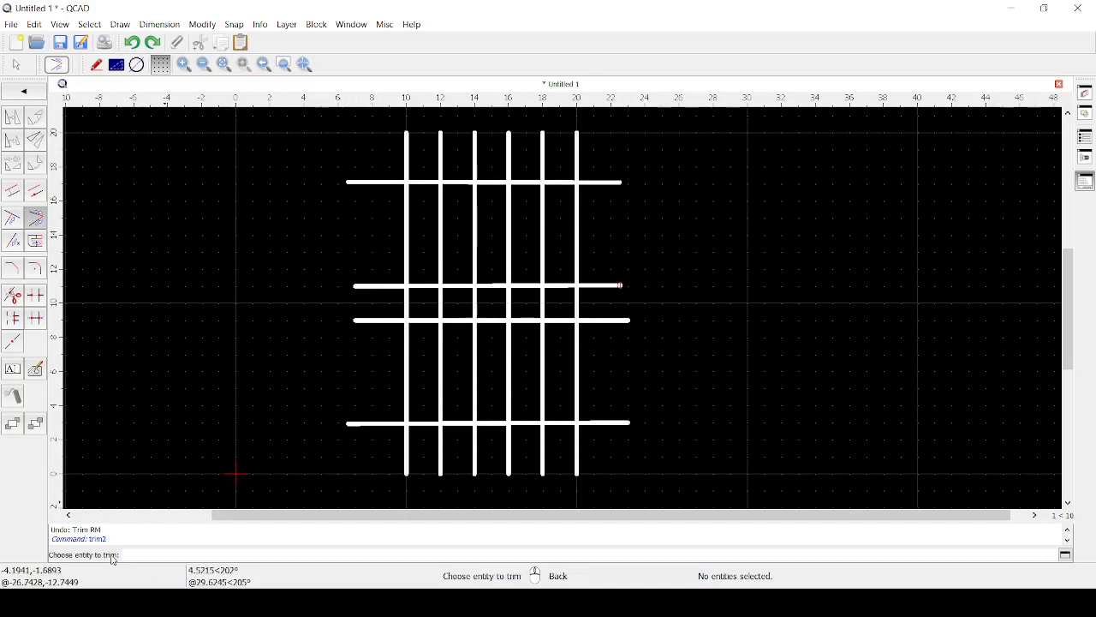
click(405, 225)
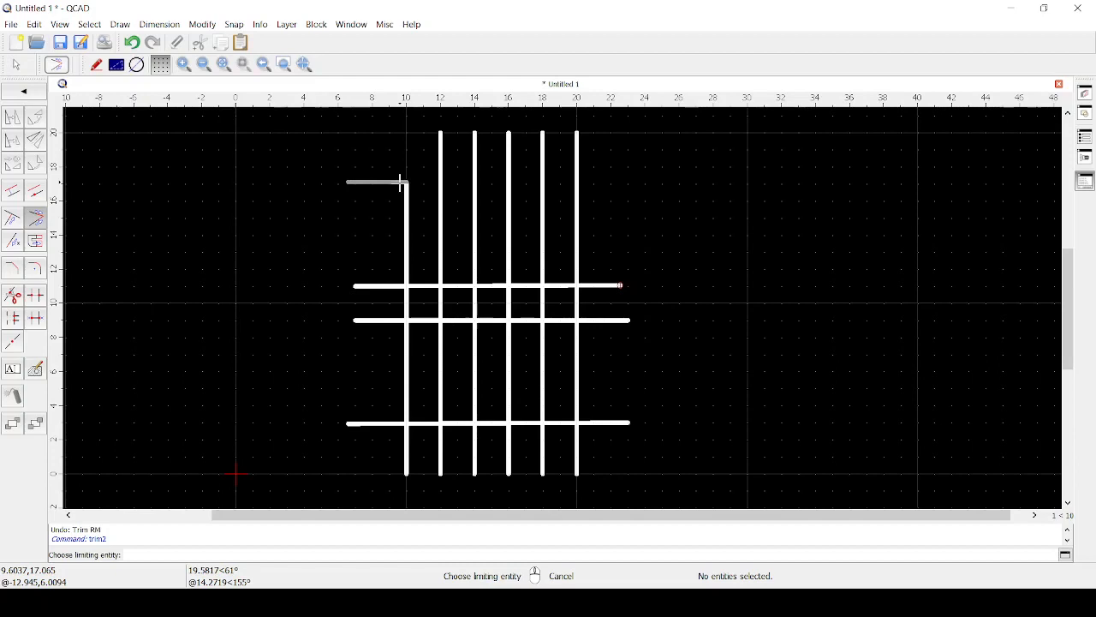
key(ctrl+z)
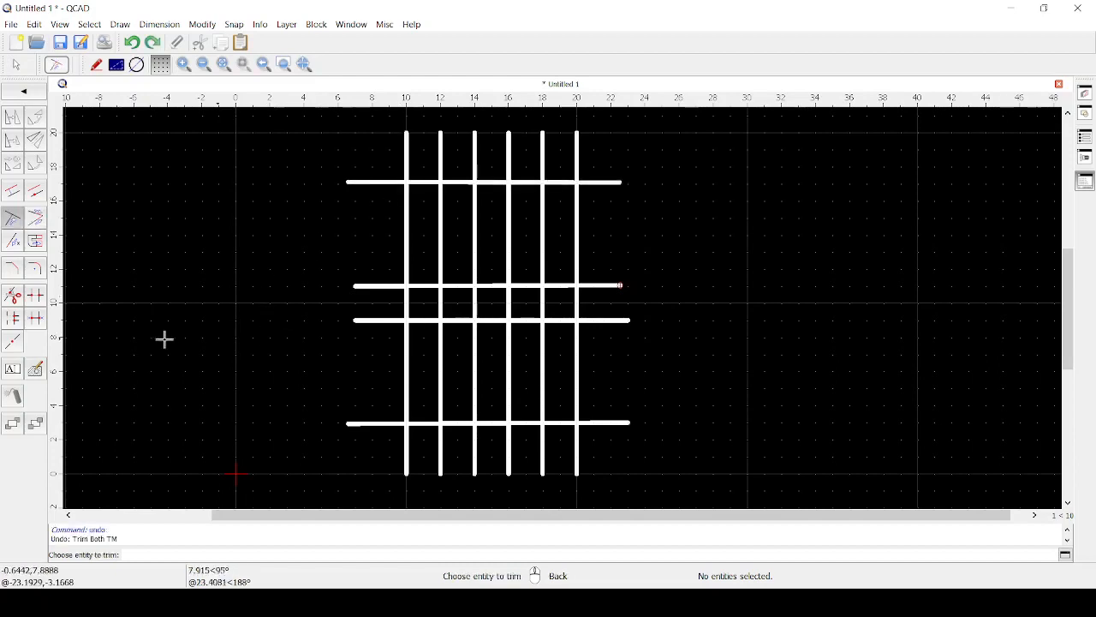
Step: Try Trim Both on the same two lines, keeping the long horizontal part inside the grid and the lower vertical part, and undo it
key(t)
key(m)
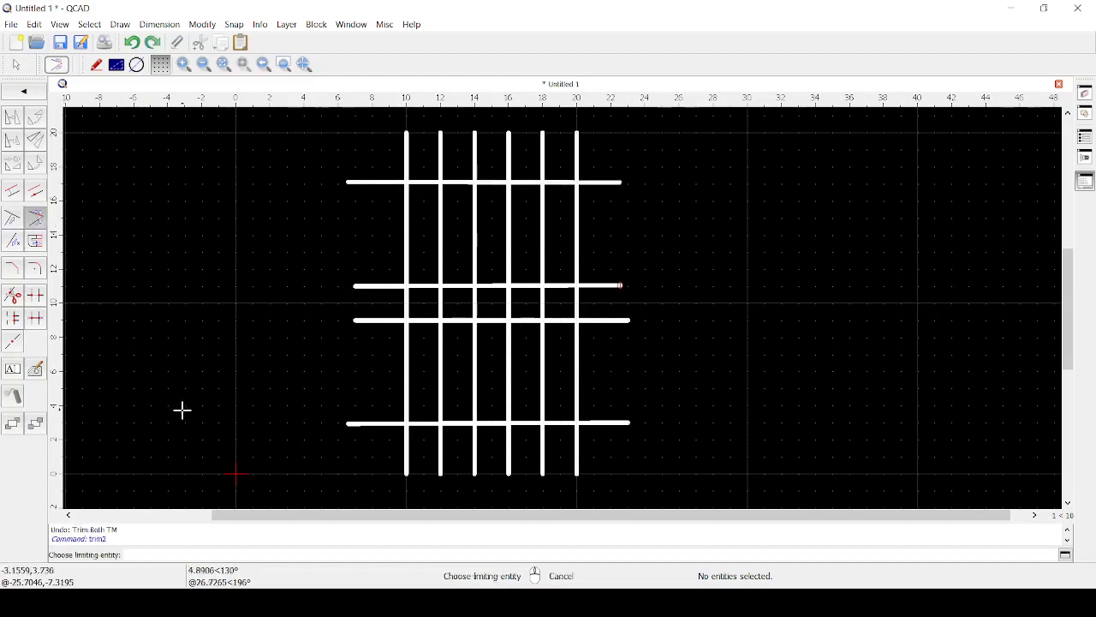
click(424, 182)
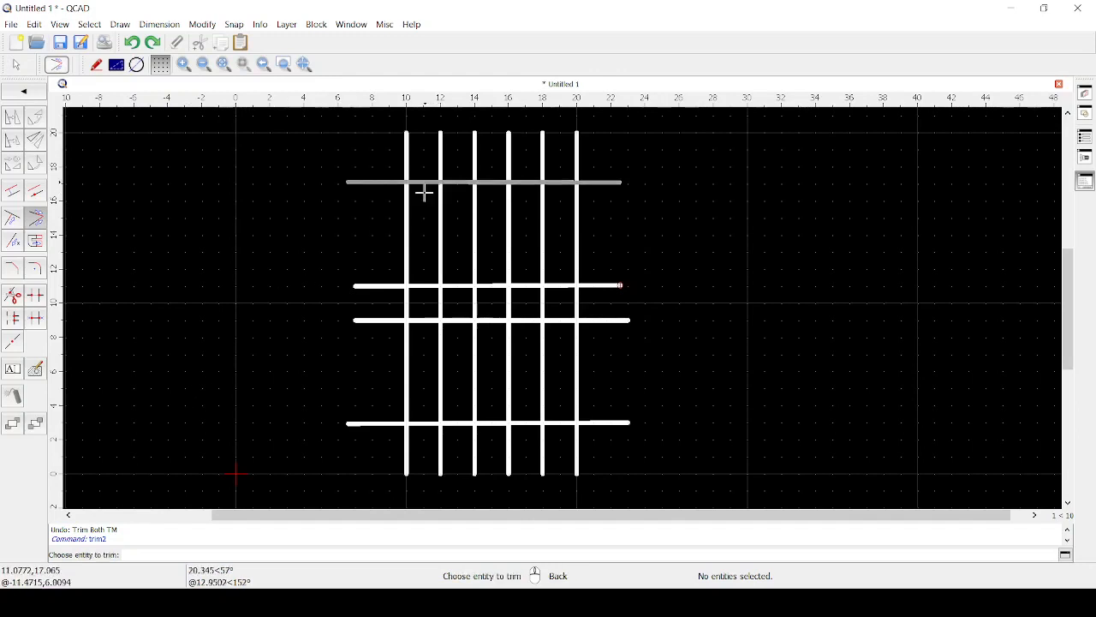
click(407, 250)
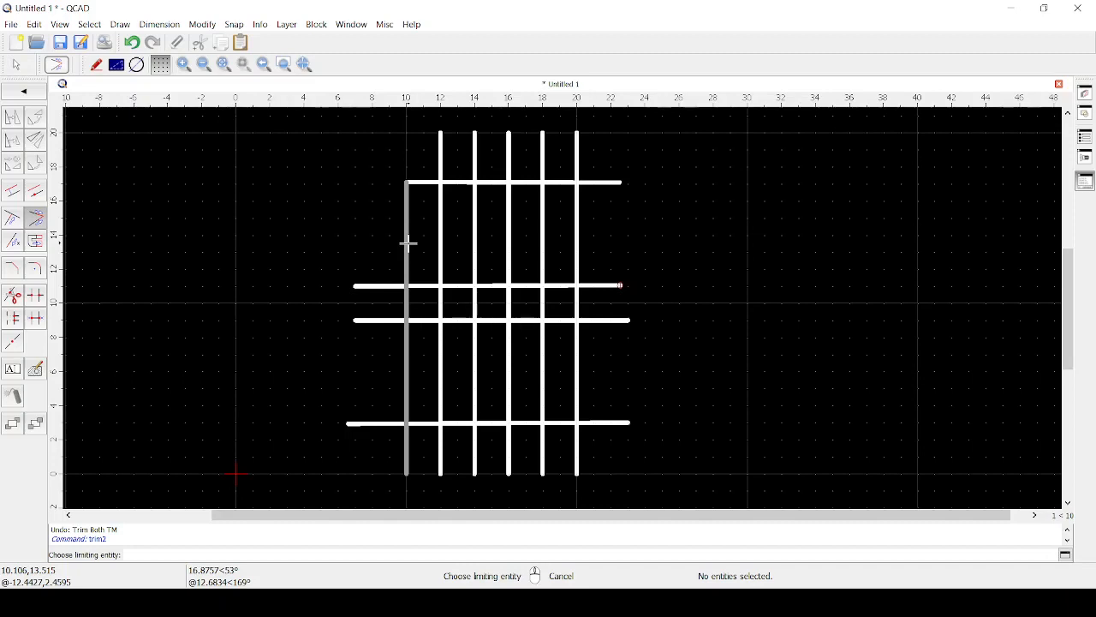
key(ctrl+z)
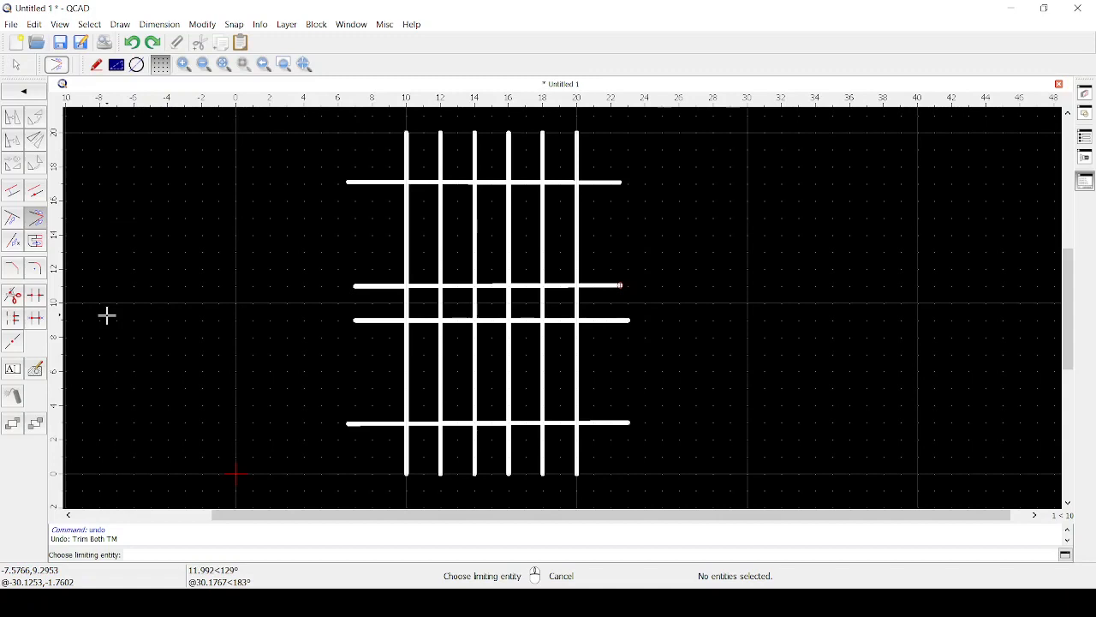
Step: Divide the uppermost horizontal line at its intersection with the second vertical line, at x = 12
click(13, 296)
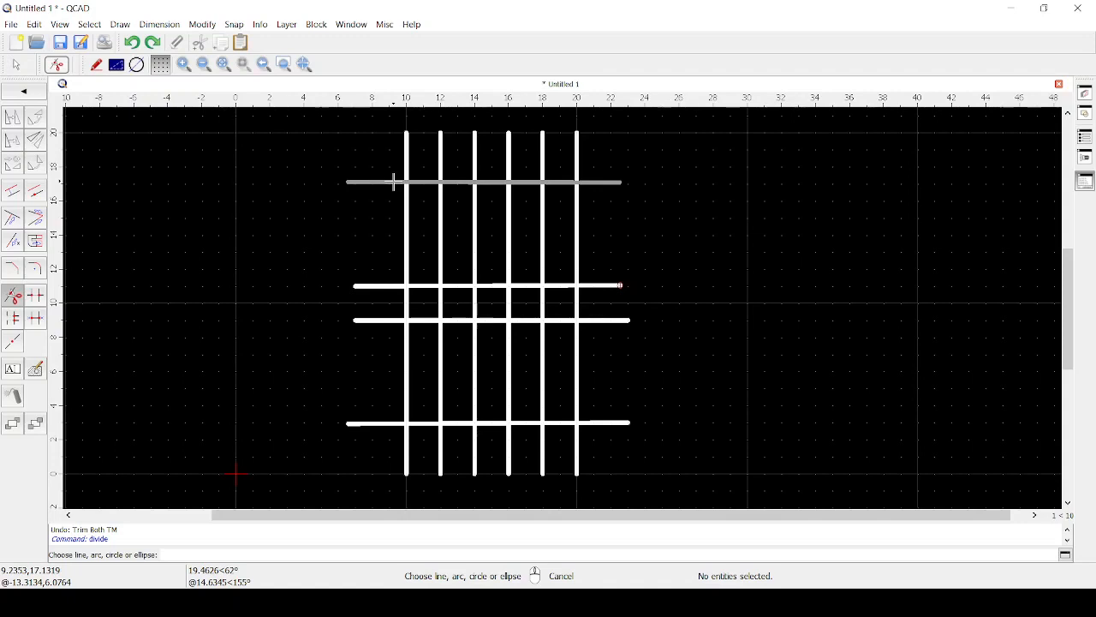
click(394, 182)
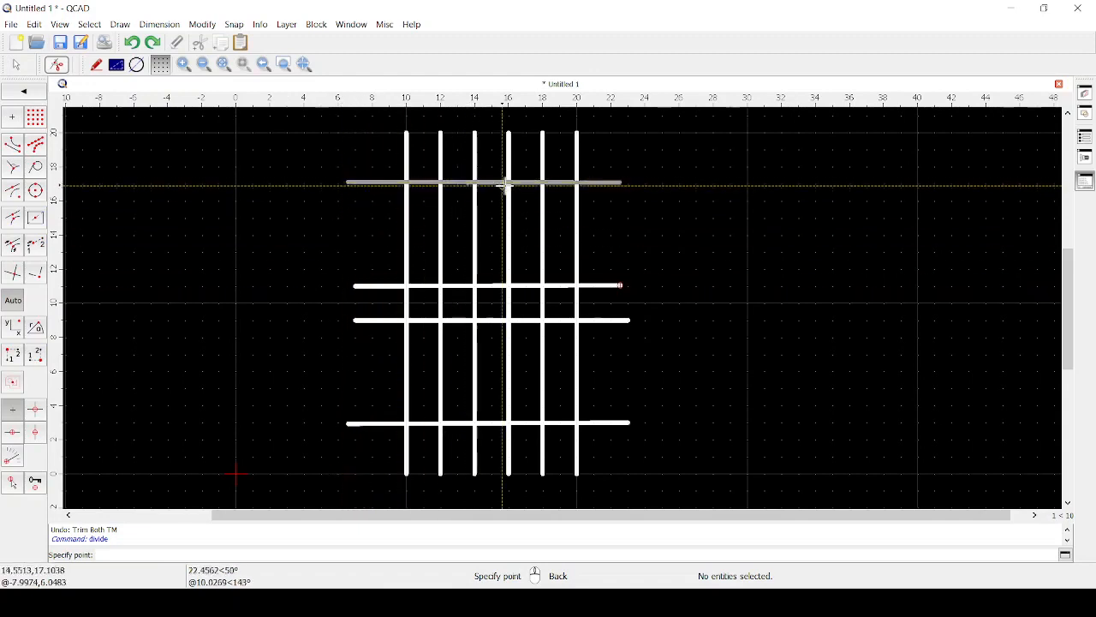
click(441, 182)
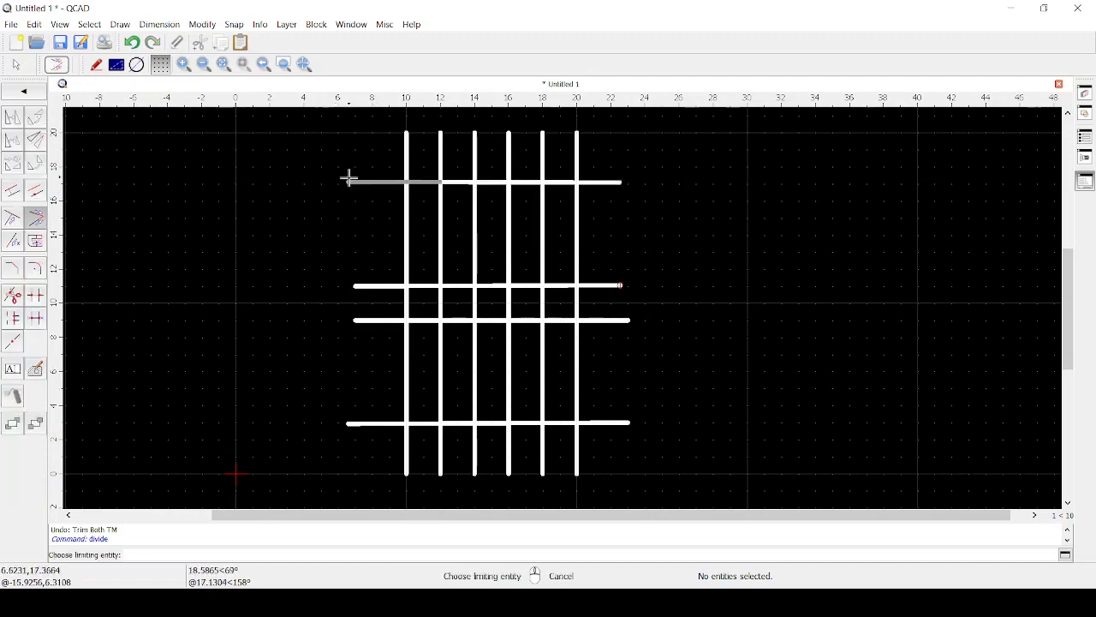
key(t)
key(r)
click(567, 183)
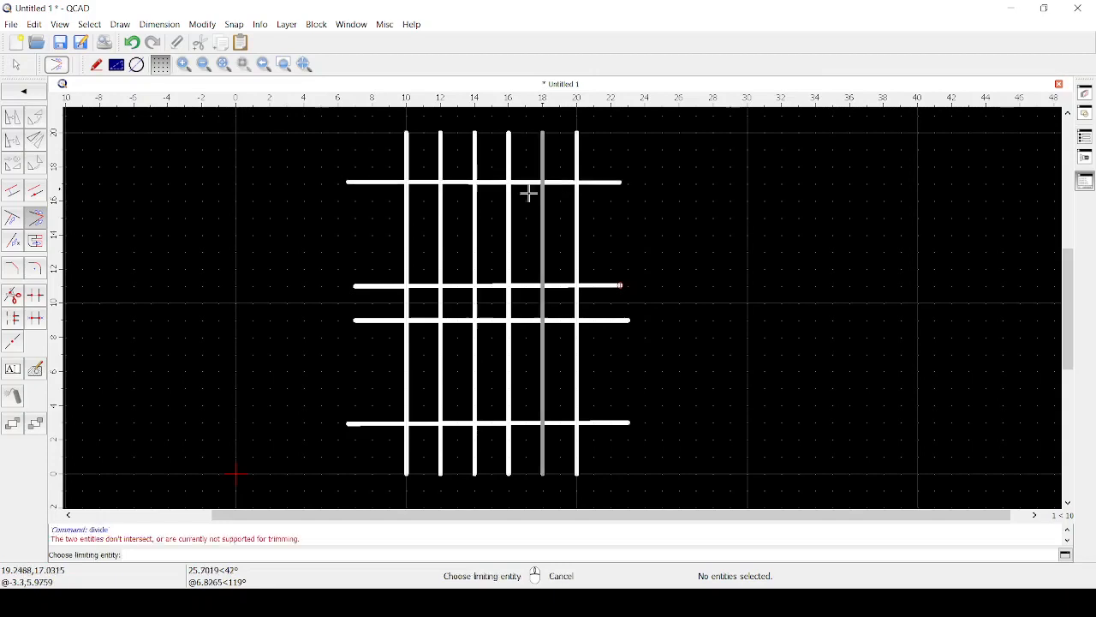
click(607, 183)
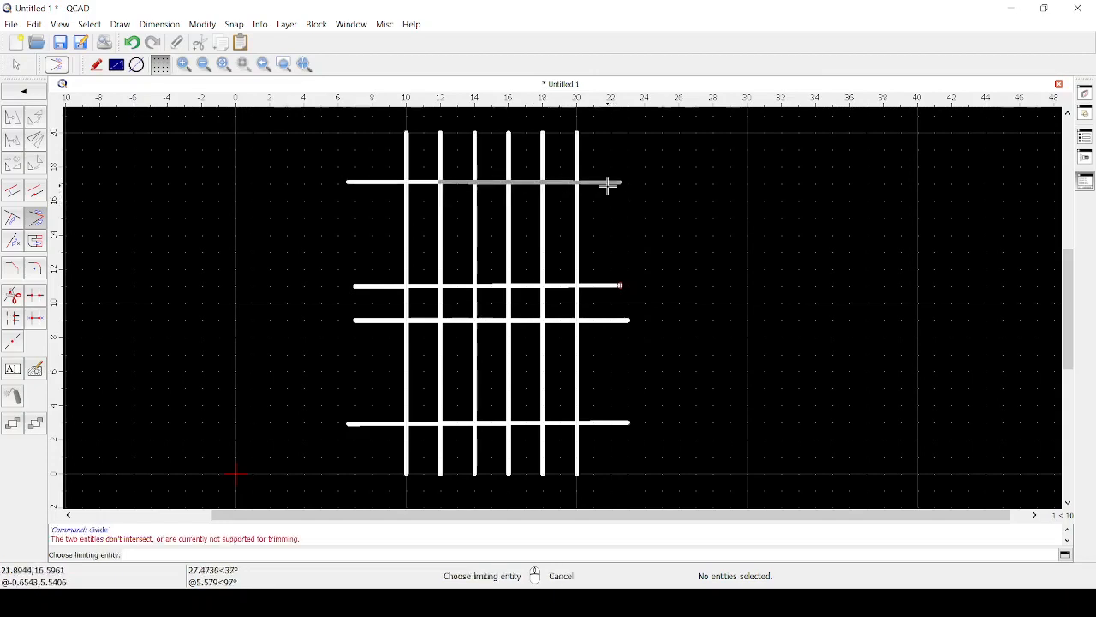
click(610, 184)
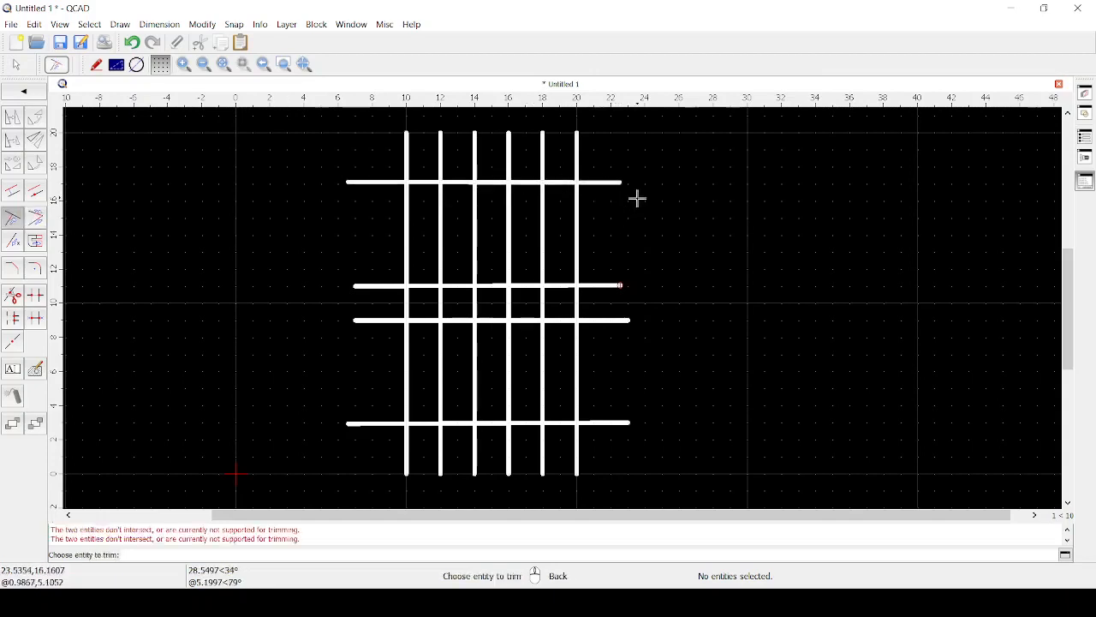
right_click(637, 194)
right_click(637, 195)
Step: Select each piece of the divided uppermost horizontal line in turn to check the split, and clear the selection
drag(640, 197, 583, 163)
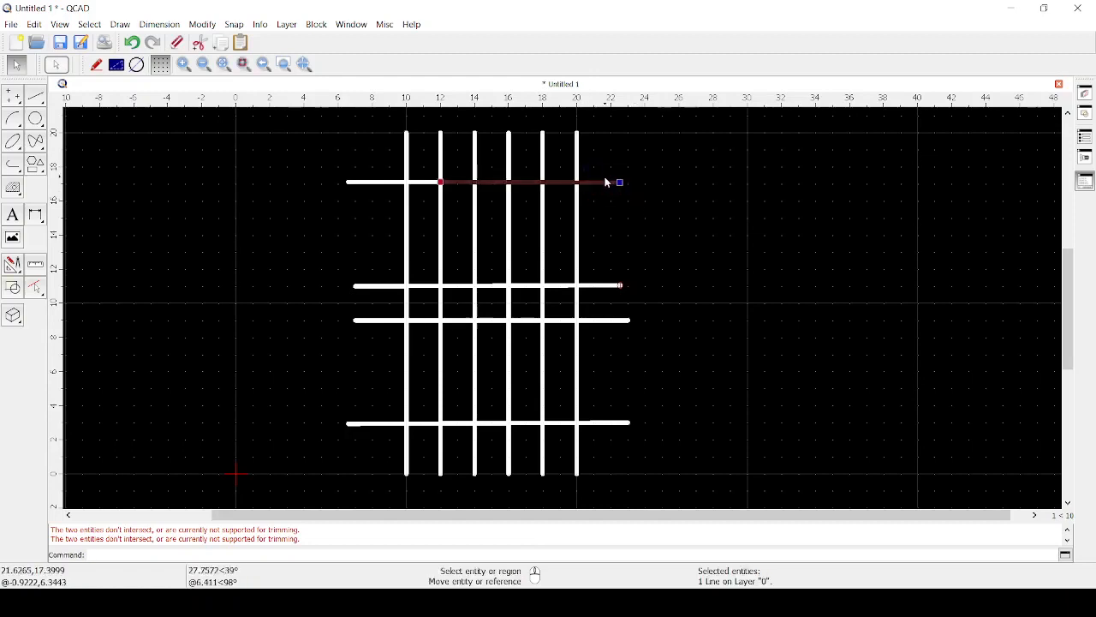
drag(328, 197, 361, 180)
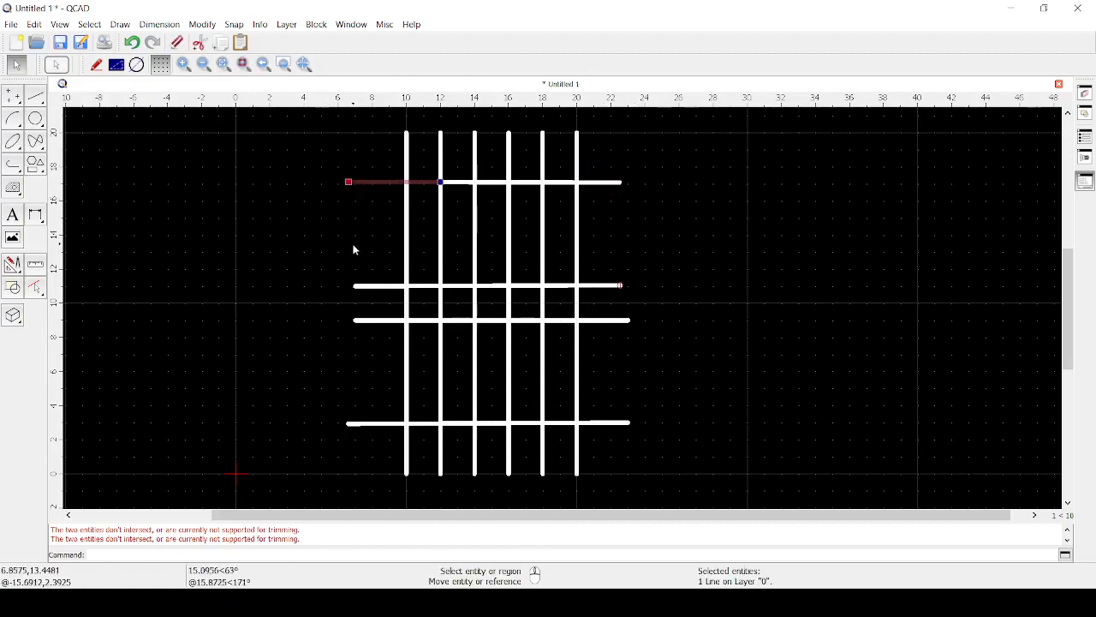
key(Escape)
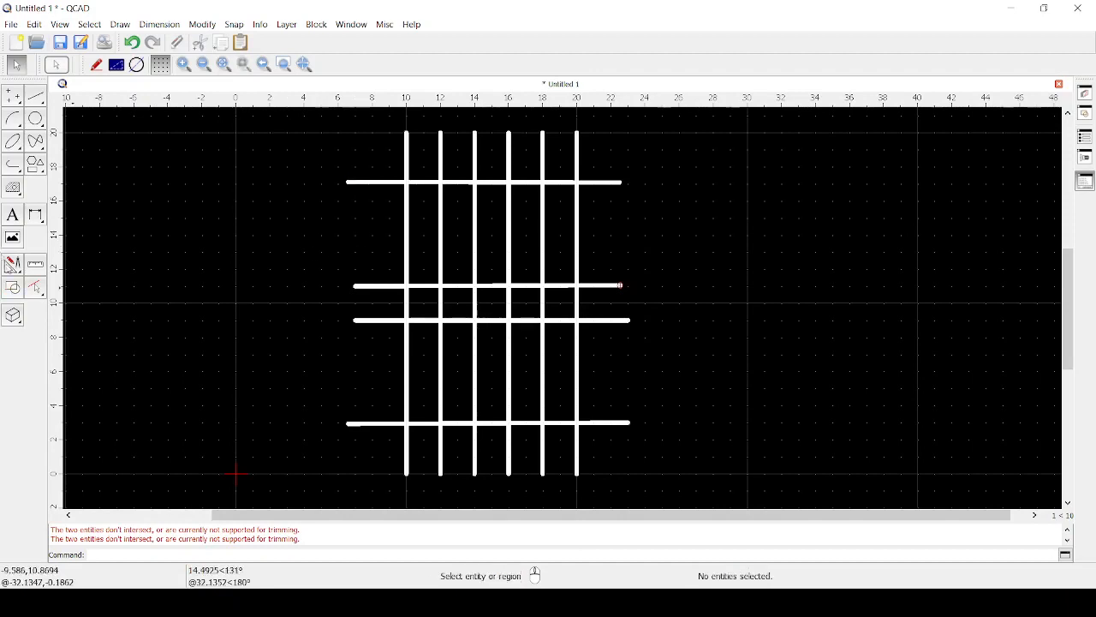
Step: Try breaking out the leftmost vertical line's segment between the two uppermost horizontal lines, and undo the removal
click(12, 266)
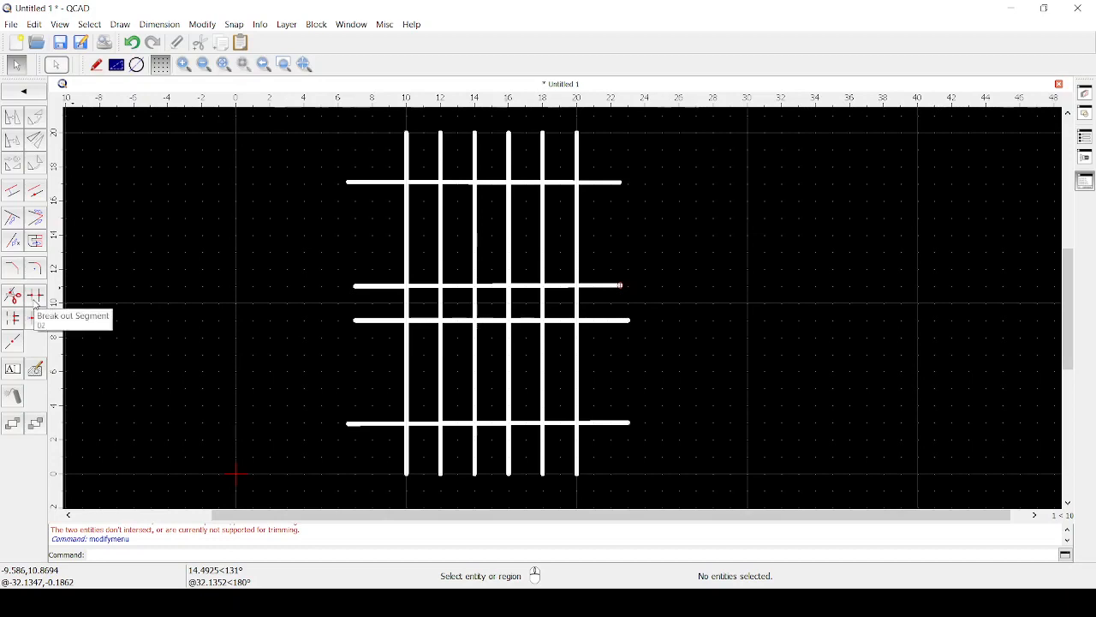
click(36, 297)
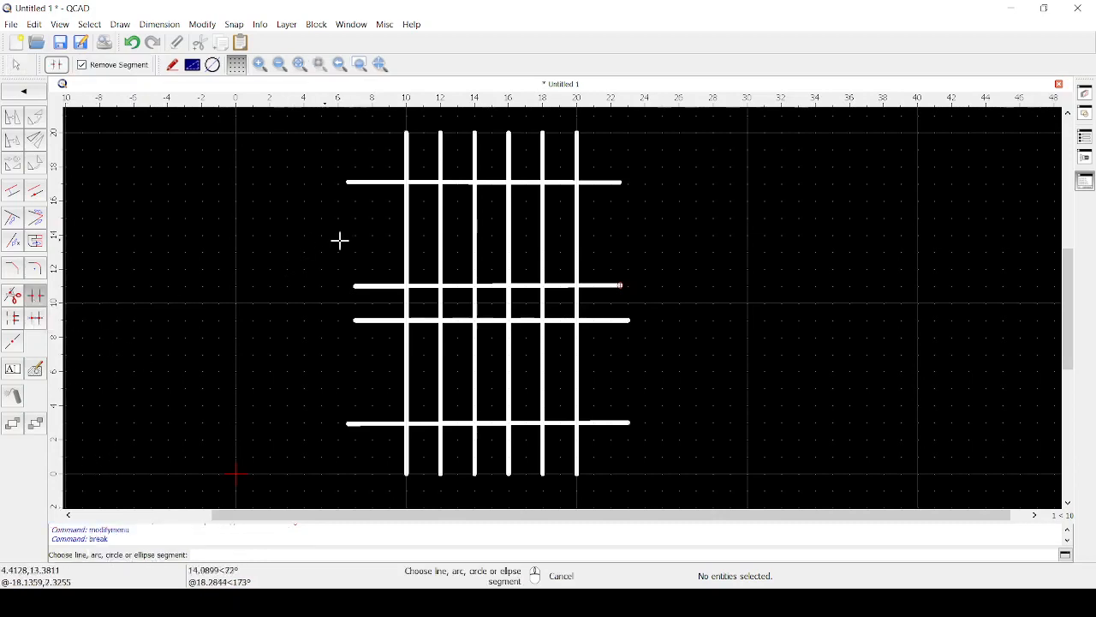
click(406, 220)
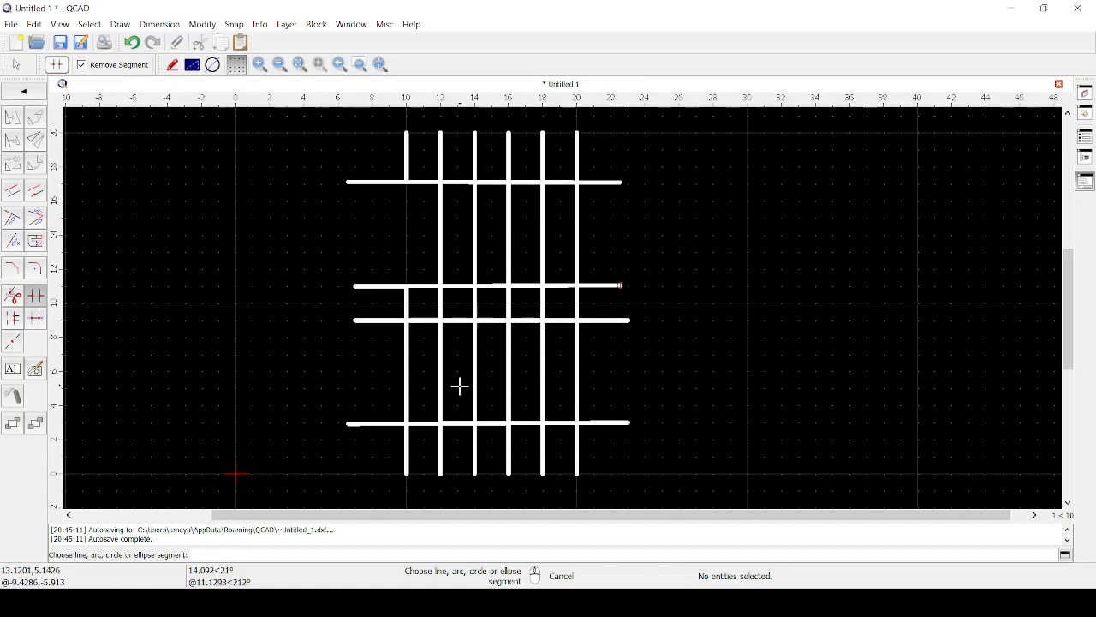
key(ctrl+z)
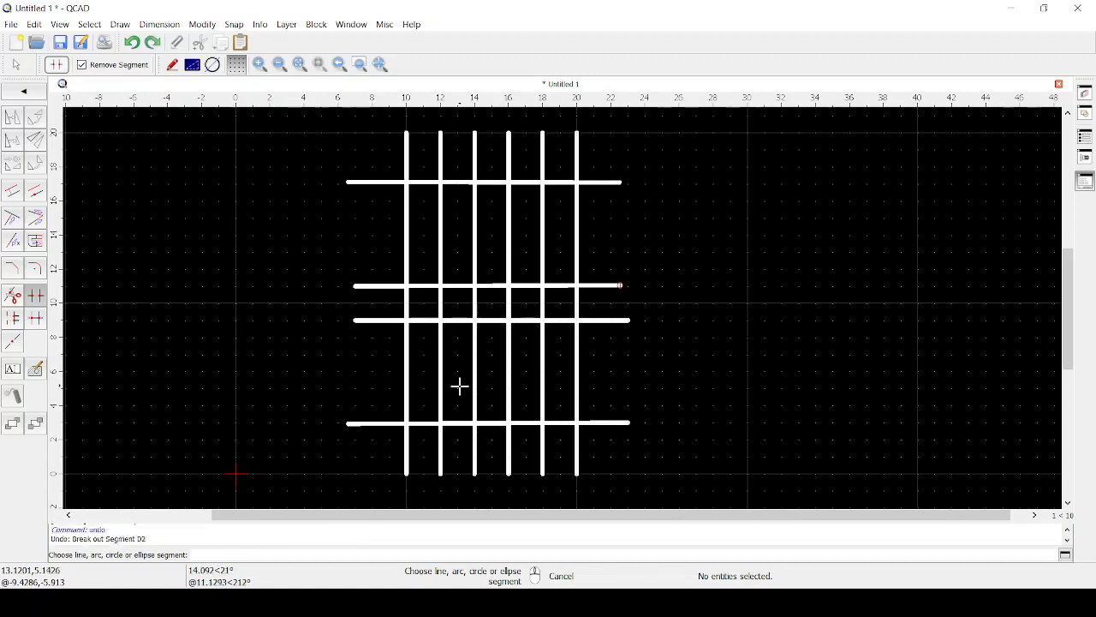
Step: Break out the leftmost vertical line's end segment above the uppermost horizontal line
click(408, 143)
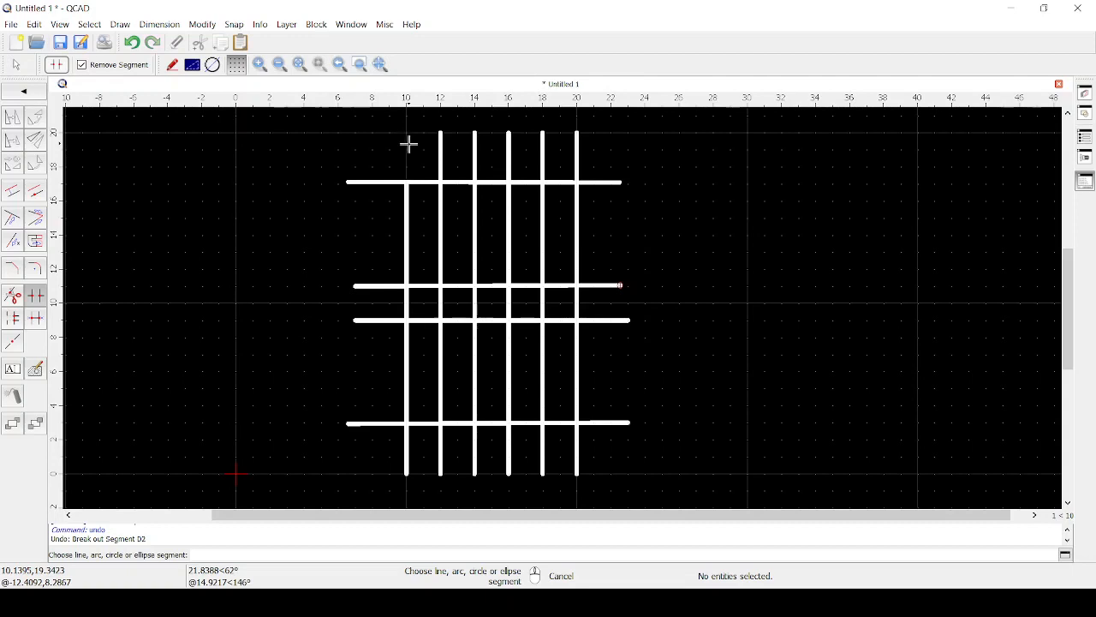
Step: Undo the end-segment removal, and break out the three leftmost vertical lines' segments between the two middle horizontal lines
key(ctrl+z)
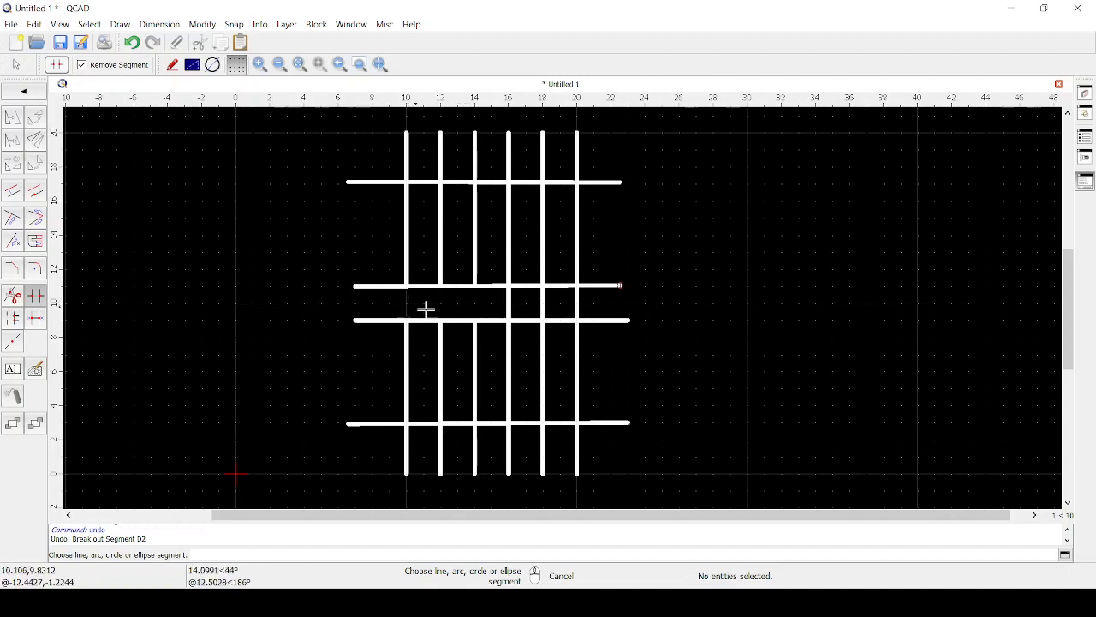
Step: Break the rightmost vertical line manually between the points (20, 6) and (20, 14), removing the part in between
click(11, 321)
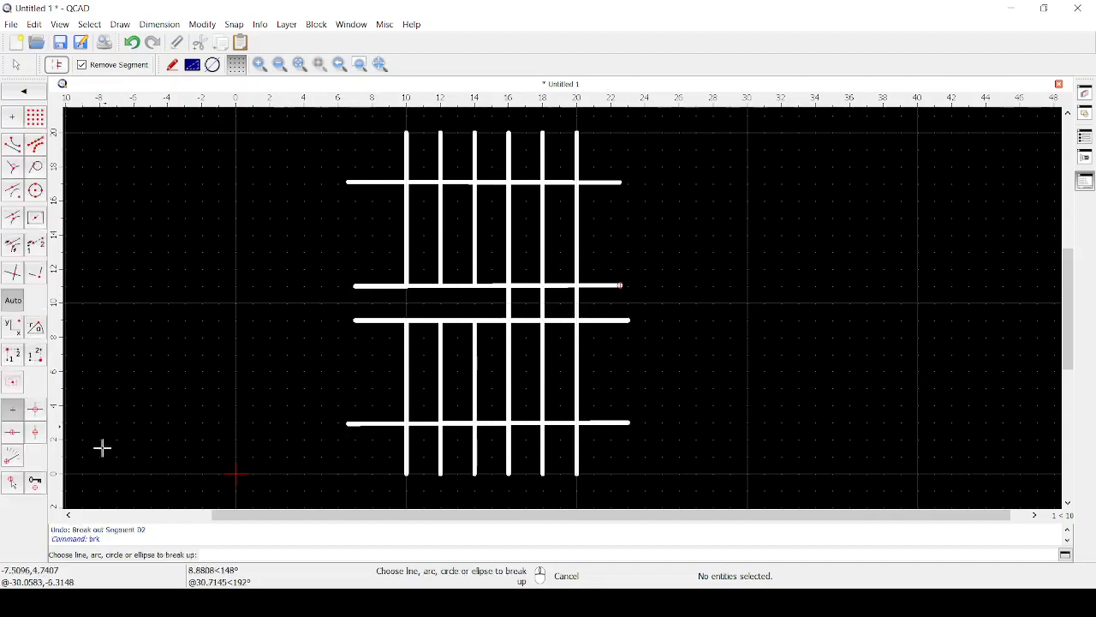
click(581, 368)
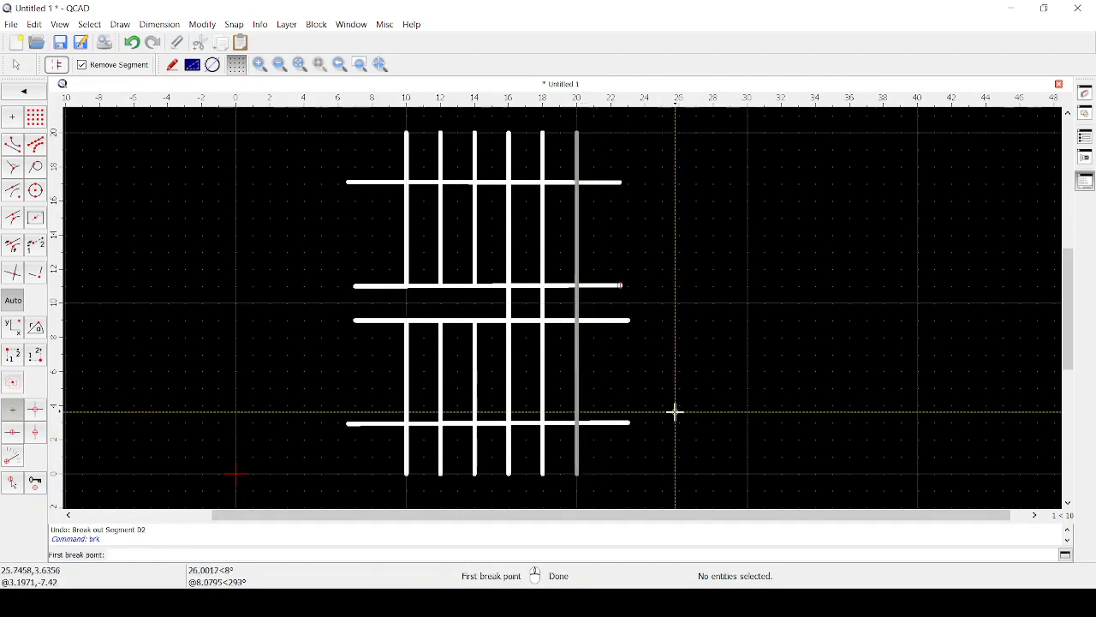
click(577, 373)
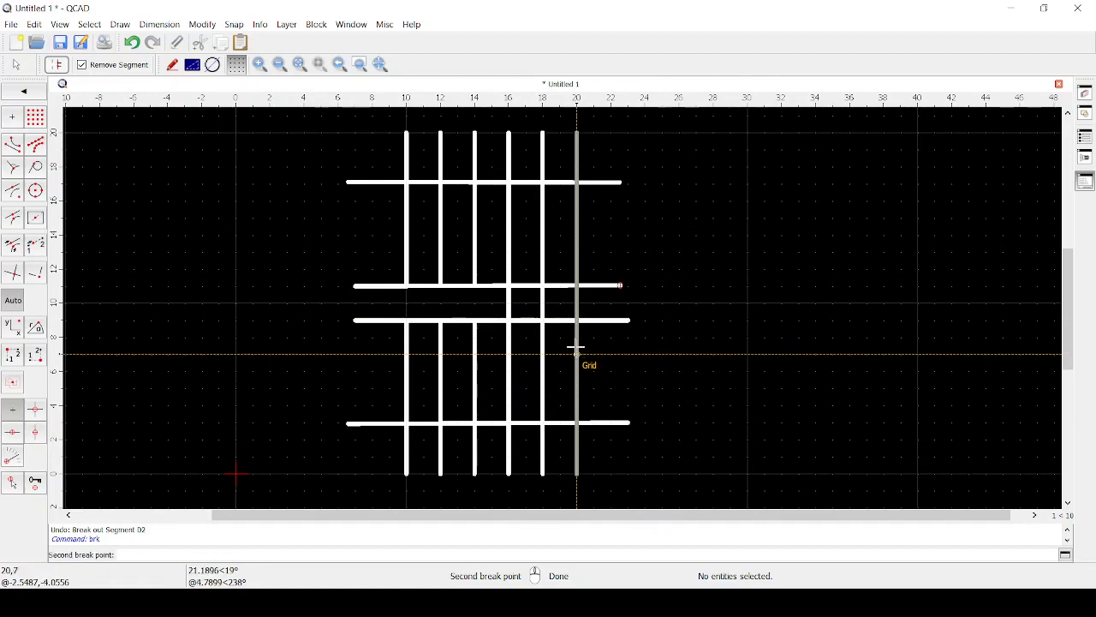
click(576, 231)
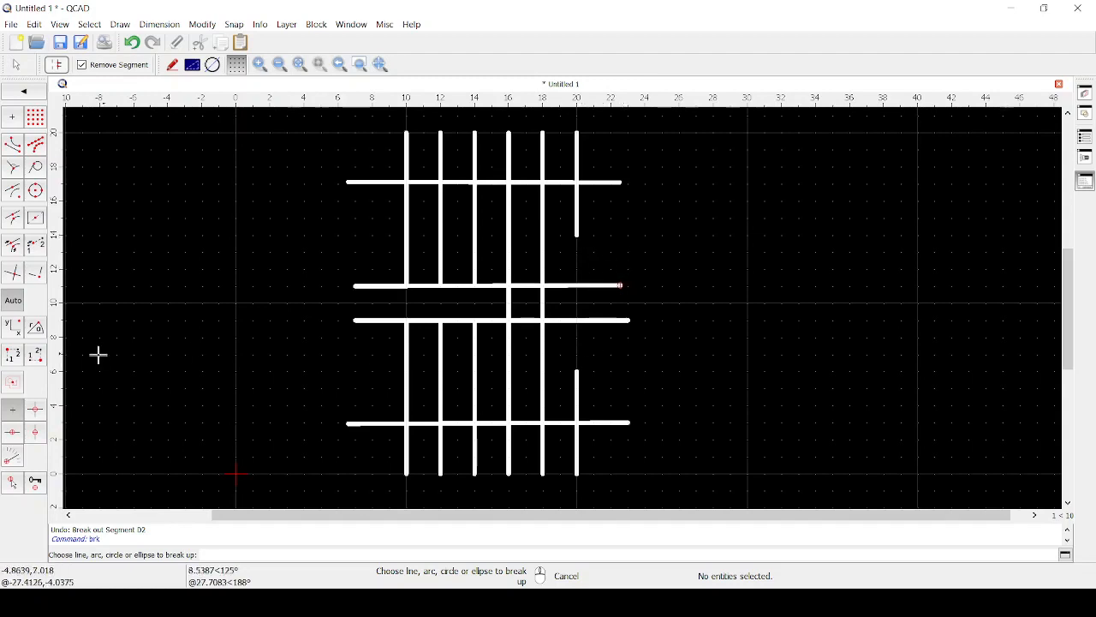
Step: Try Auto Trim on the leftmost vertical line's end piece above the uppermost horizontal line, and undo it
click(24, 91)
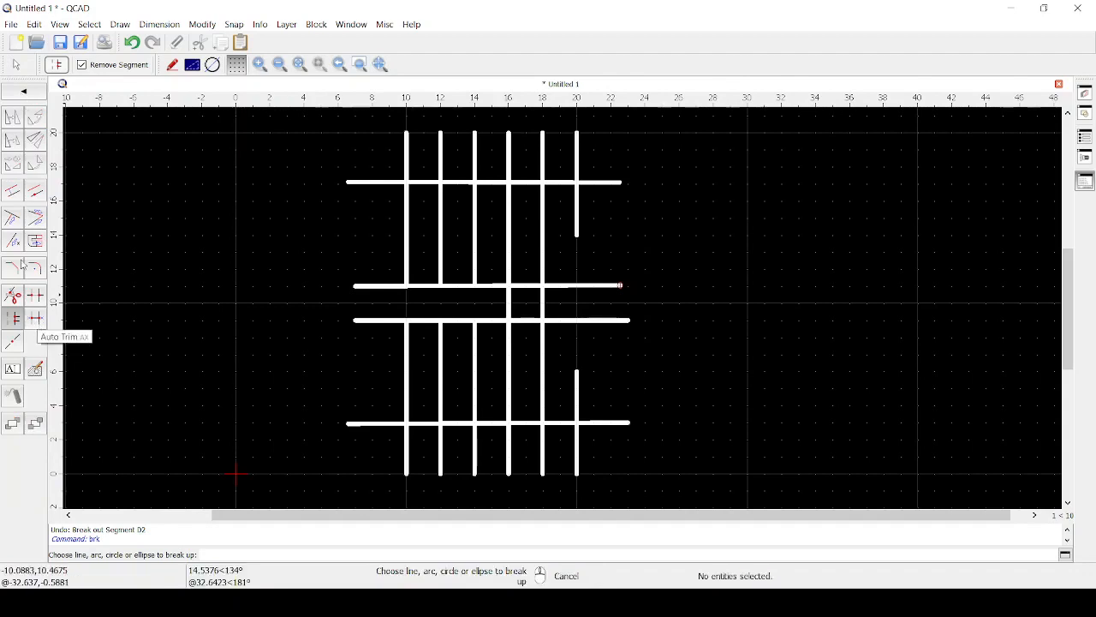
click(36, 320)
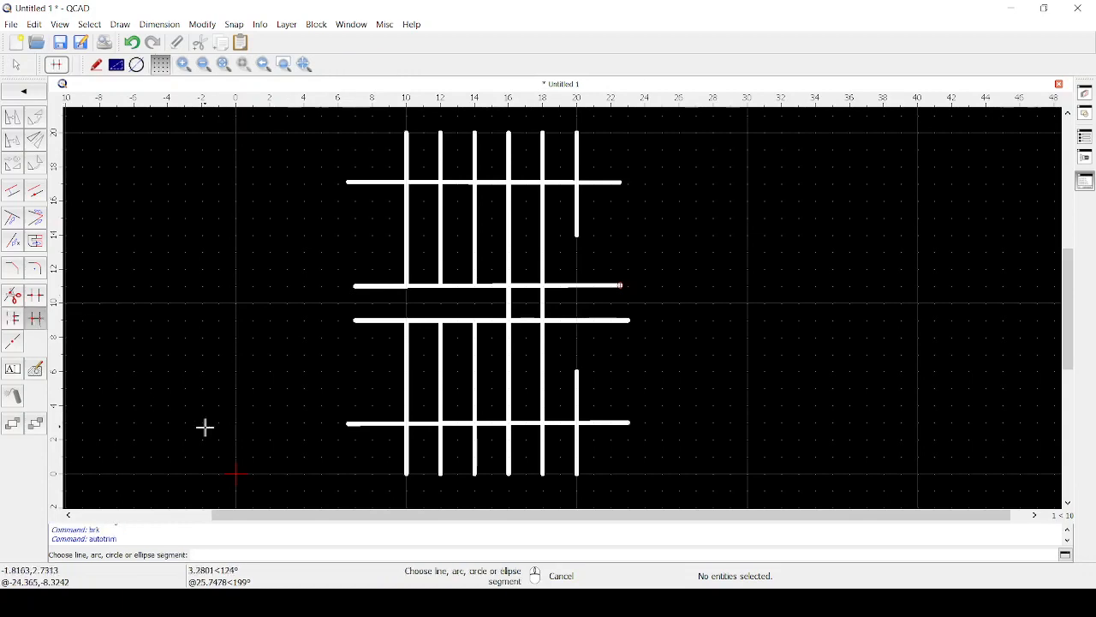
click(406, 153)
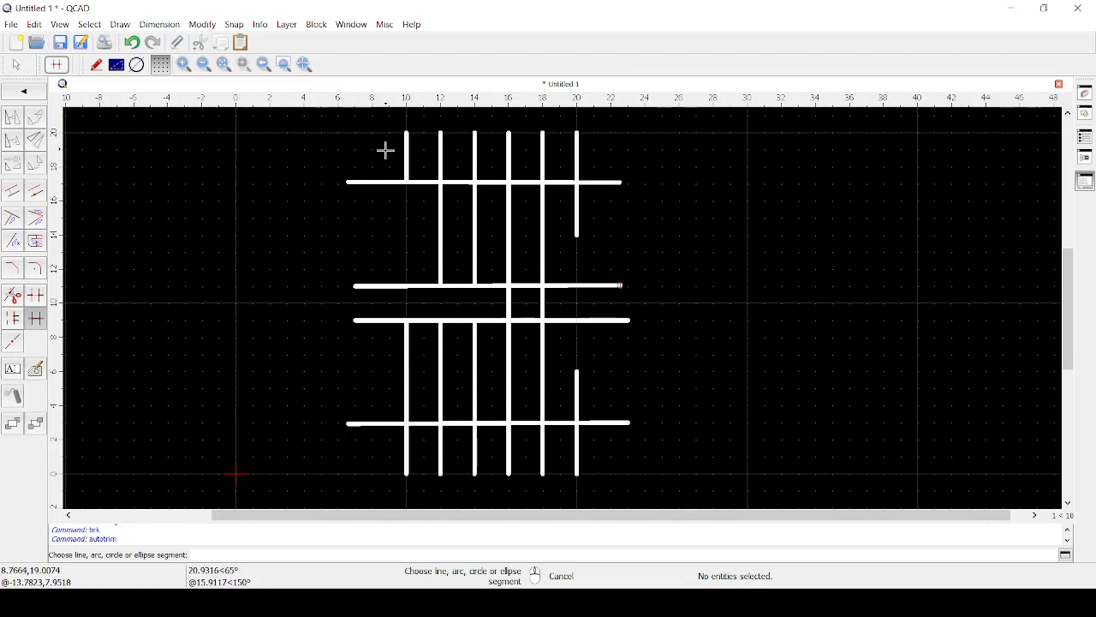
key(ctrl+z)
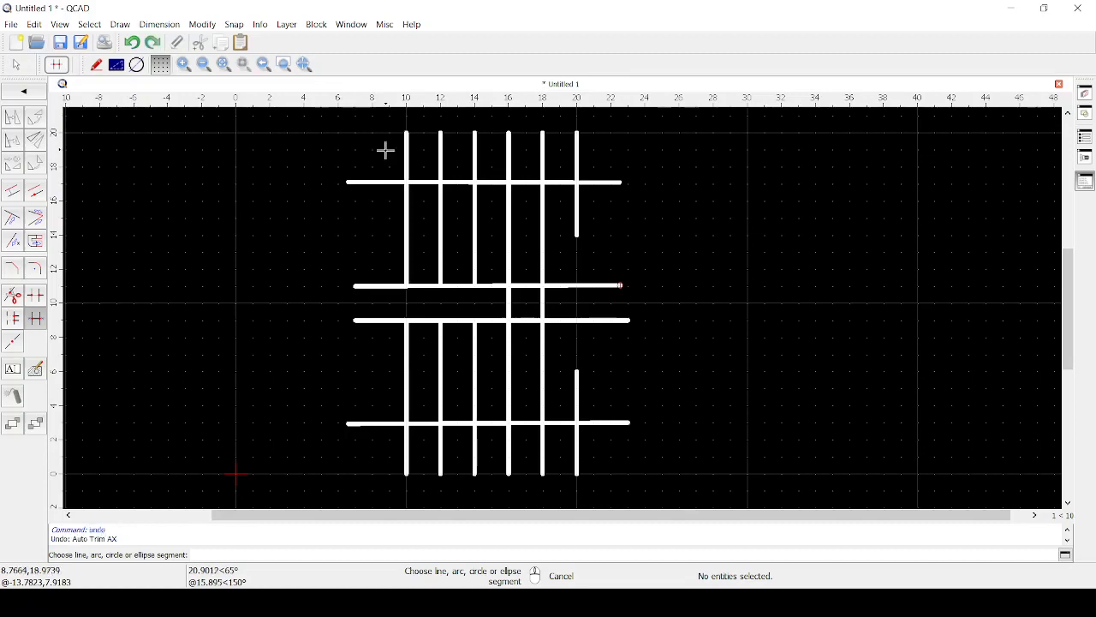
Step: Auto-trim the vertical line at x = 12 to its piece between the two uppermost horizontal lines; try the same at x = 16 and undo it
click(438, 236)
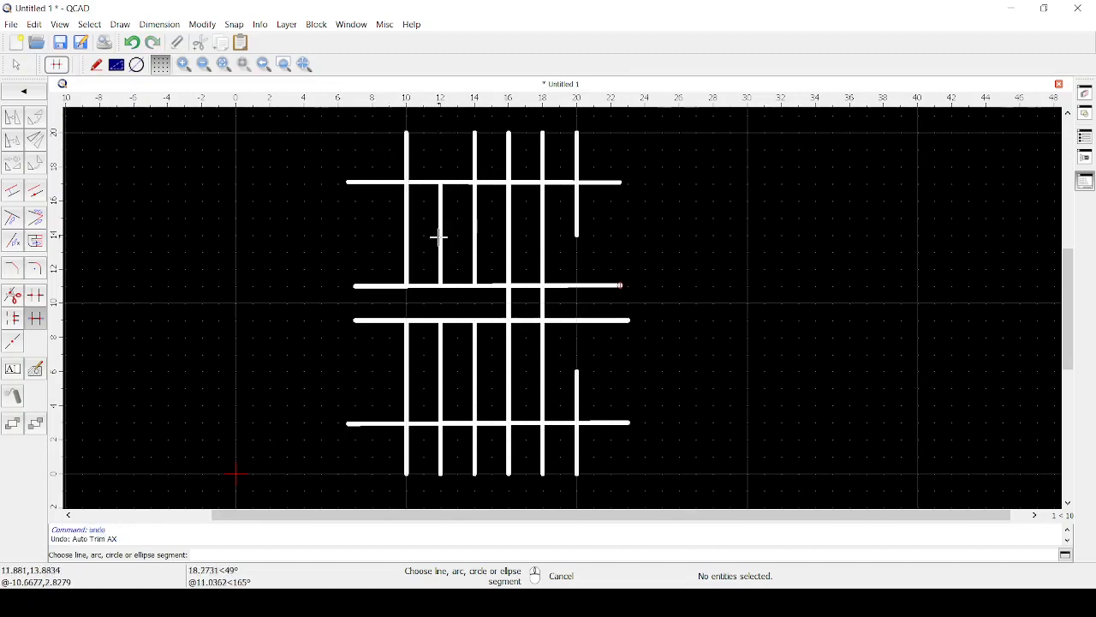
click(509, 220)
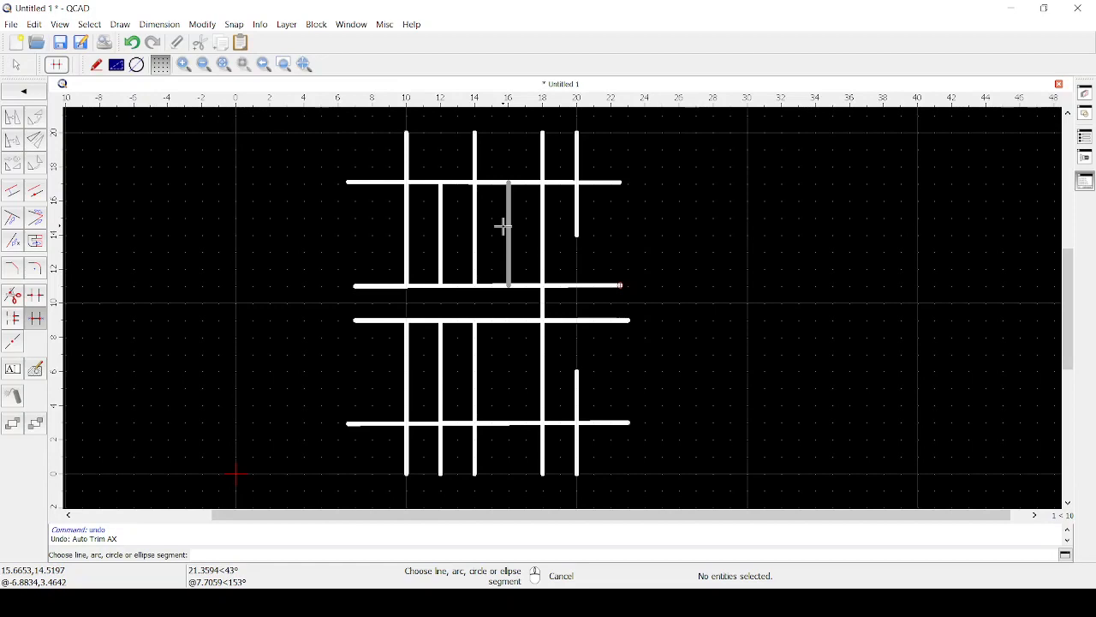
key(ctrl+z)
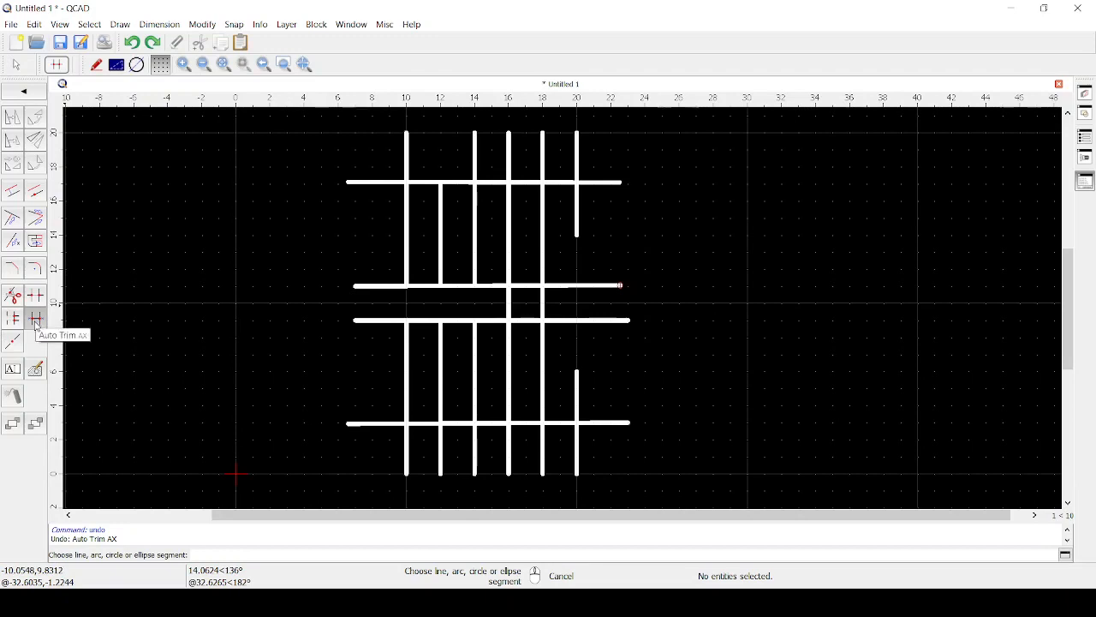
Step: Trim the lower ends of the three leftmost vertical lines back to the lowest horizontal line
click(19, 220)
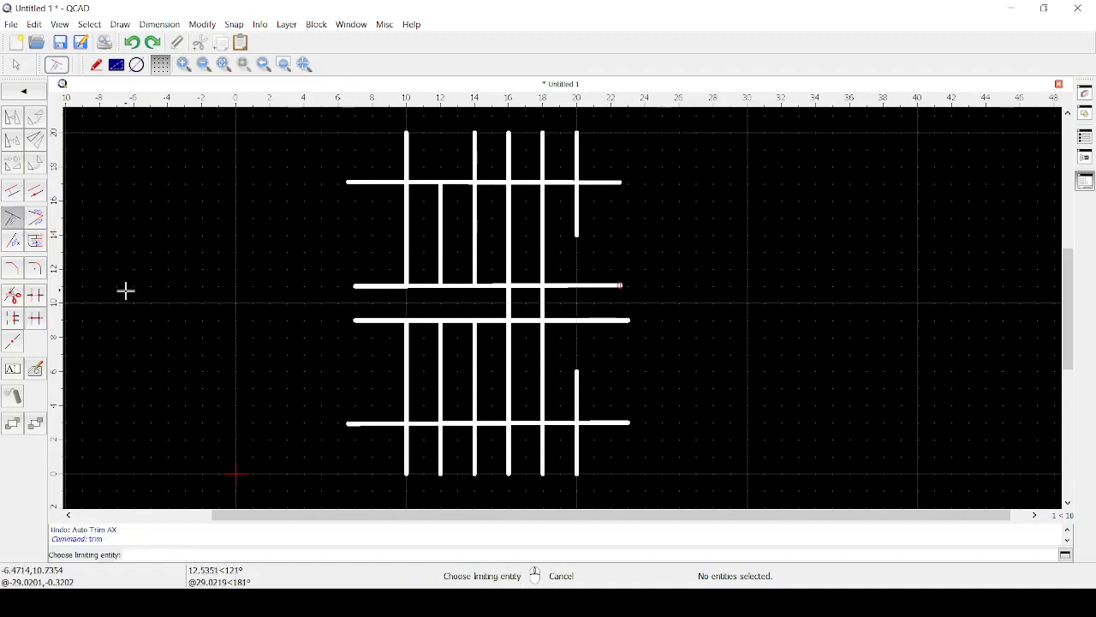
click(357, 423)
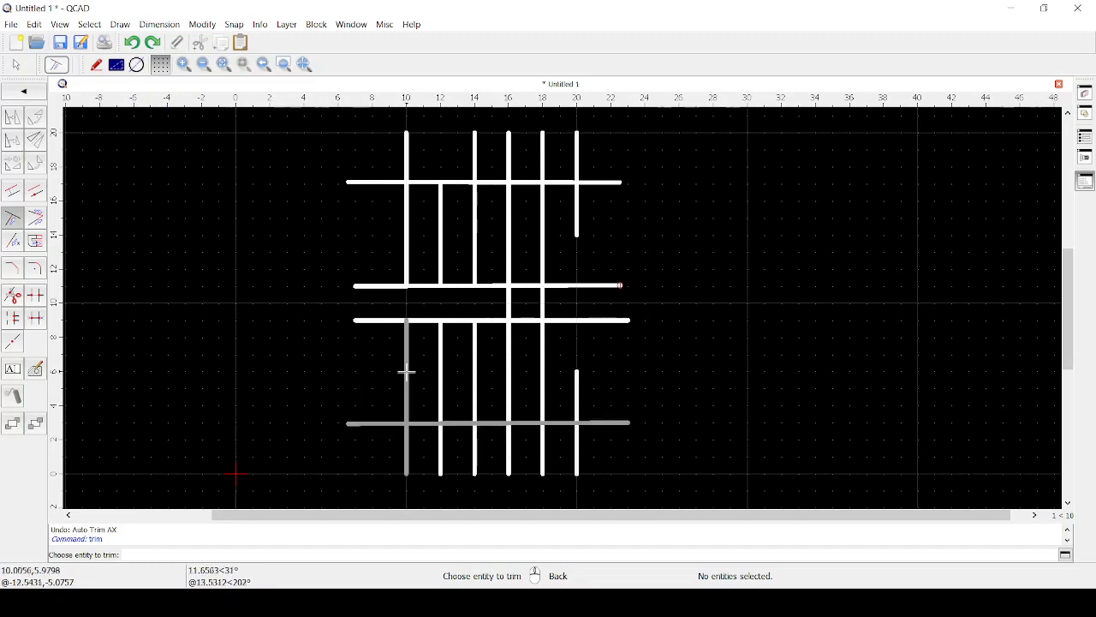
click(441, 381)
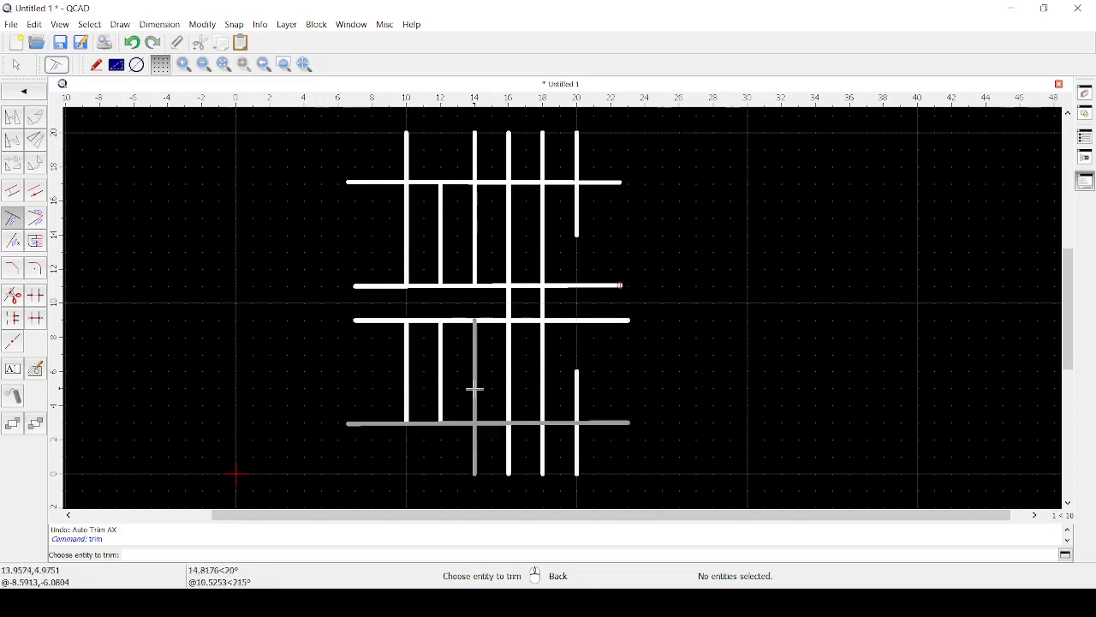
click(475, 386)
right_click(338, 373)
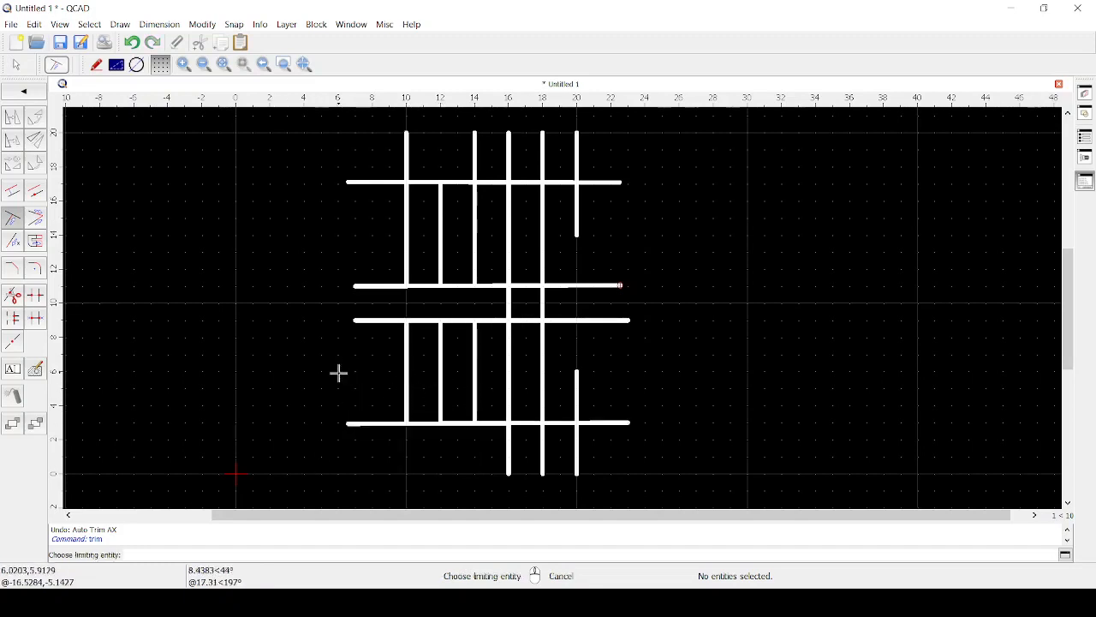
right_click(339, 373)
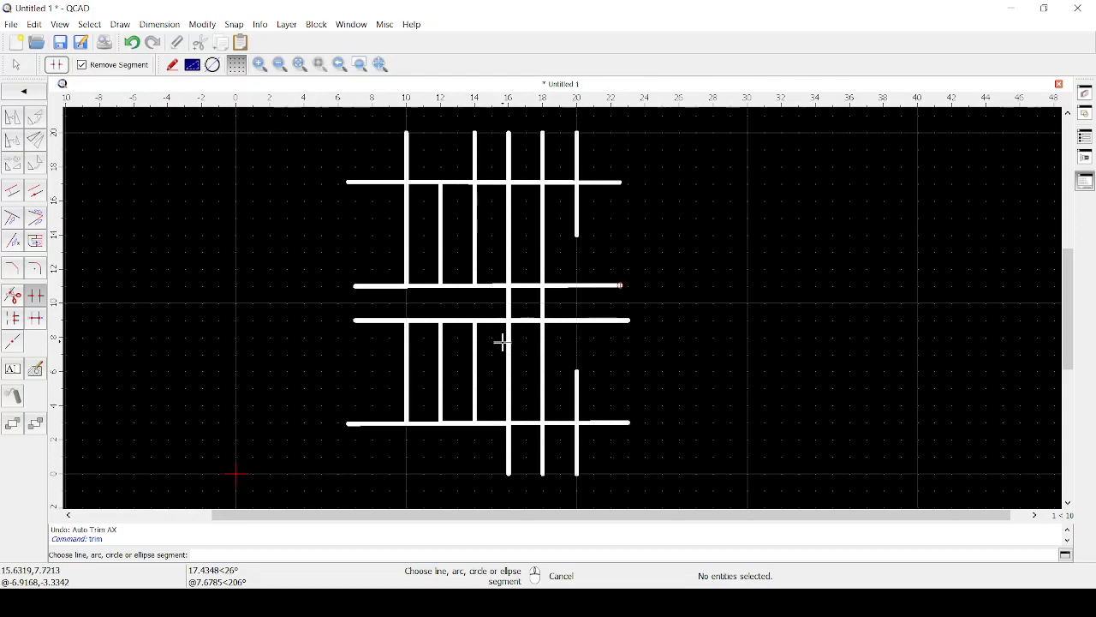
Step: Try breaking out a gap of 15 in the horizontal line at y = 9, centred at x = 16, and undo it
click(16, 344)
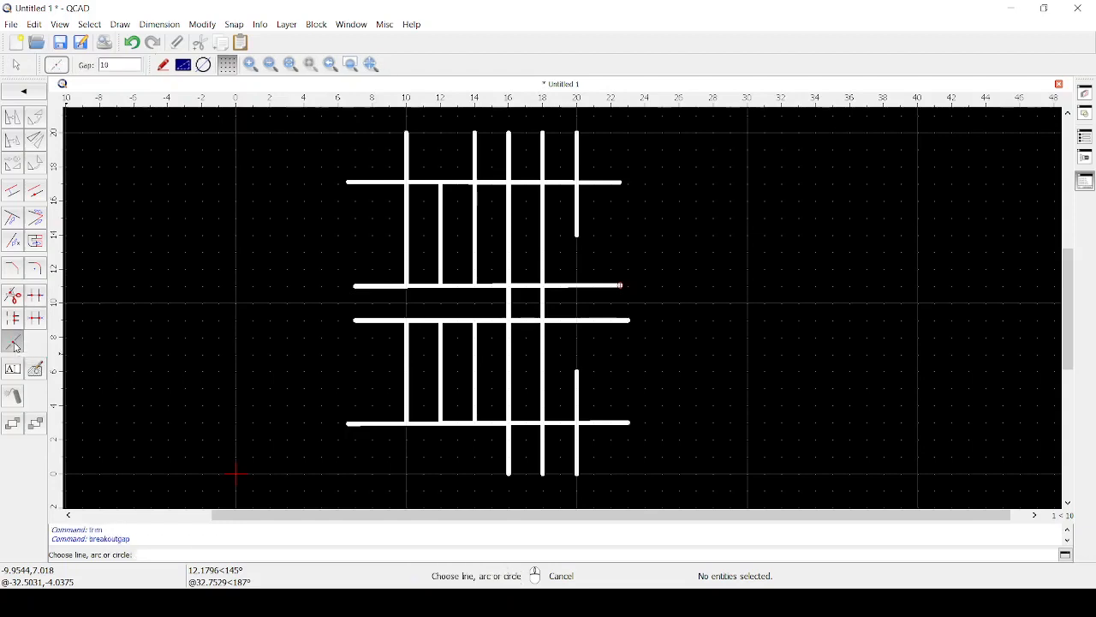
double_click(105, 65)
text(15)
click(426, 319)
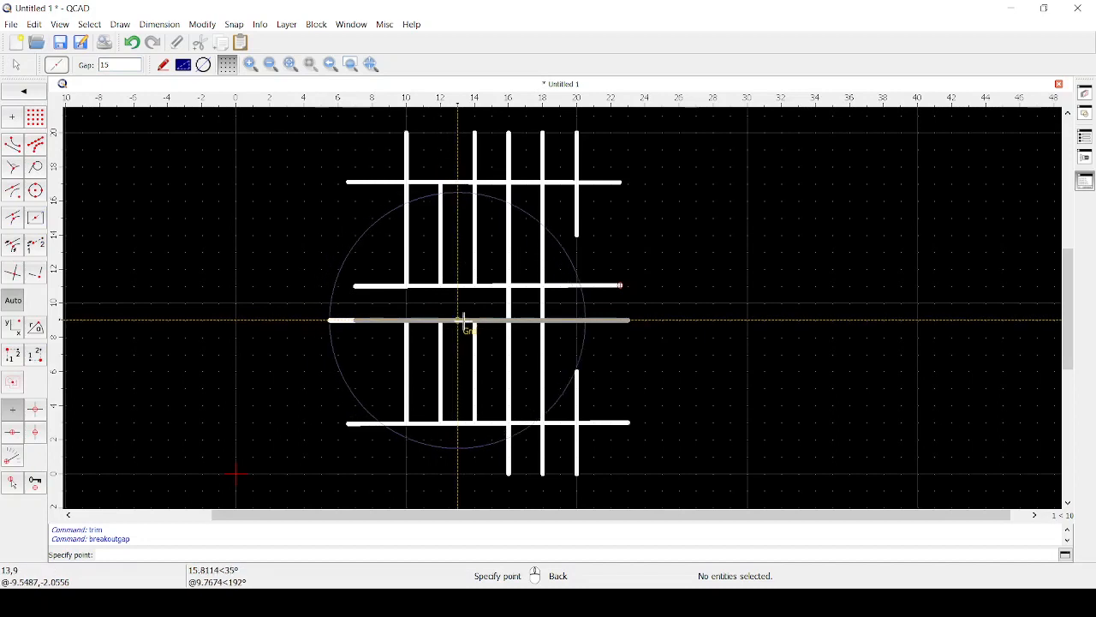
click(508, 321)
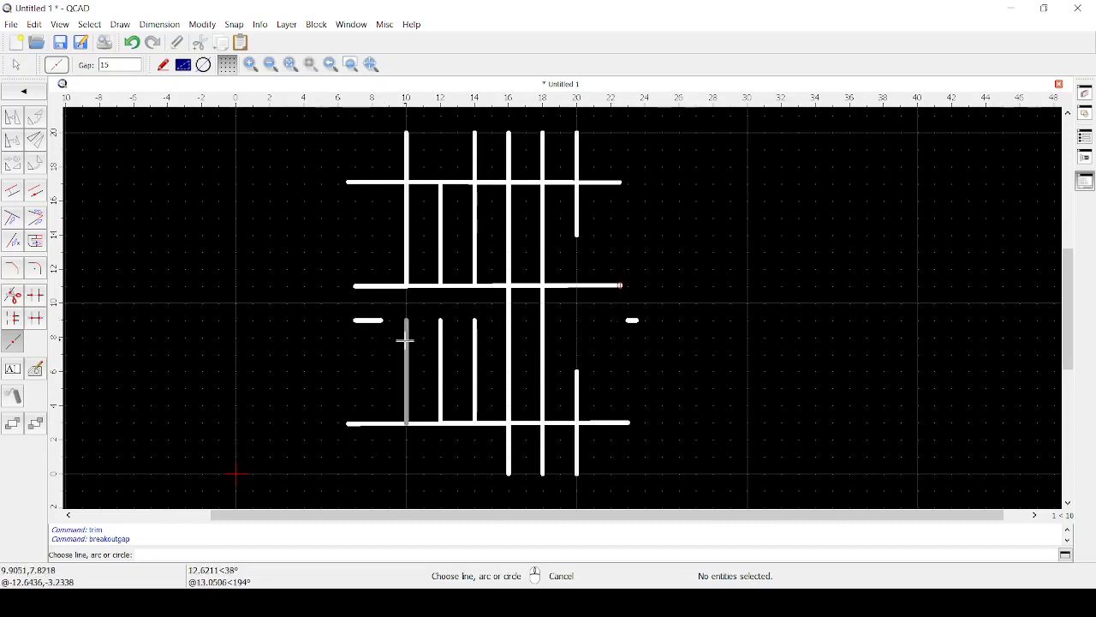
key(ctrl+z)
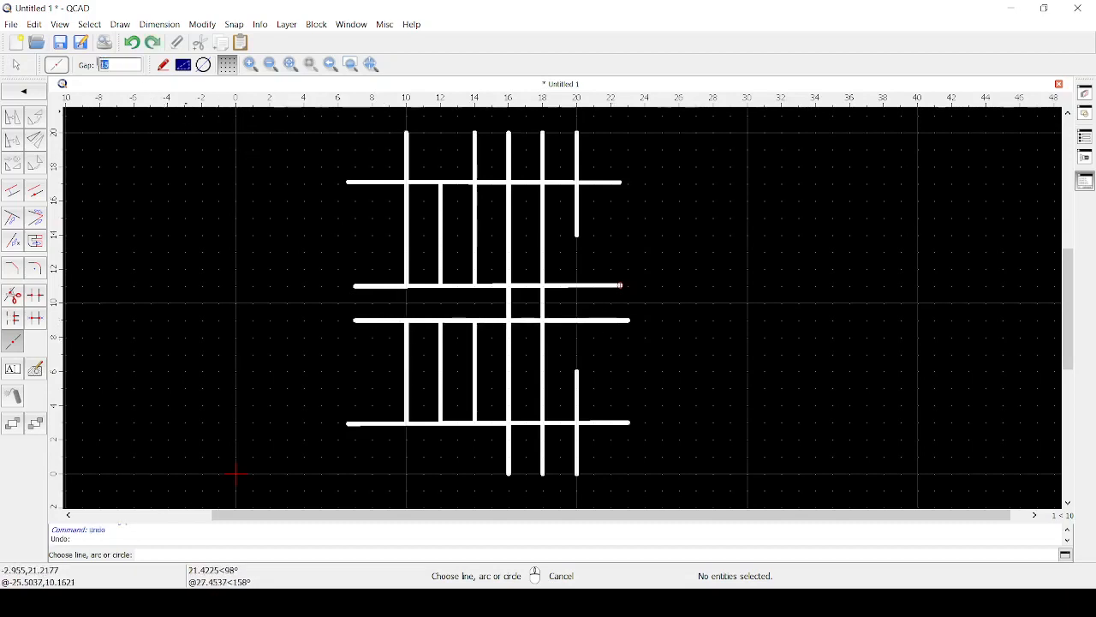
Step: Break out a gap of 2 in the leftmost lower vertical line, centred at the point (10, 7)
text(2)
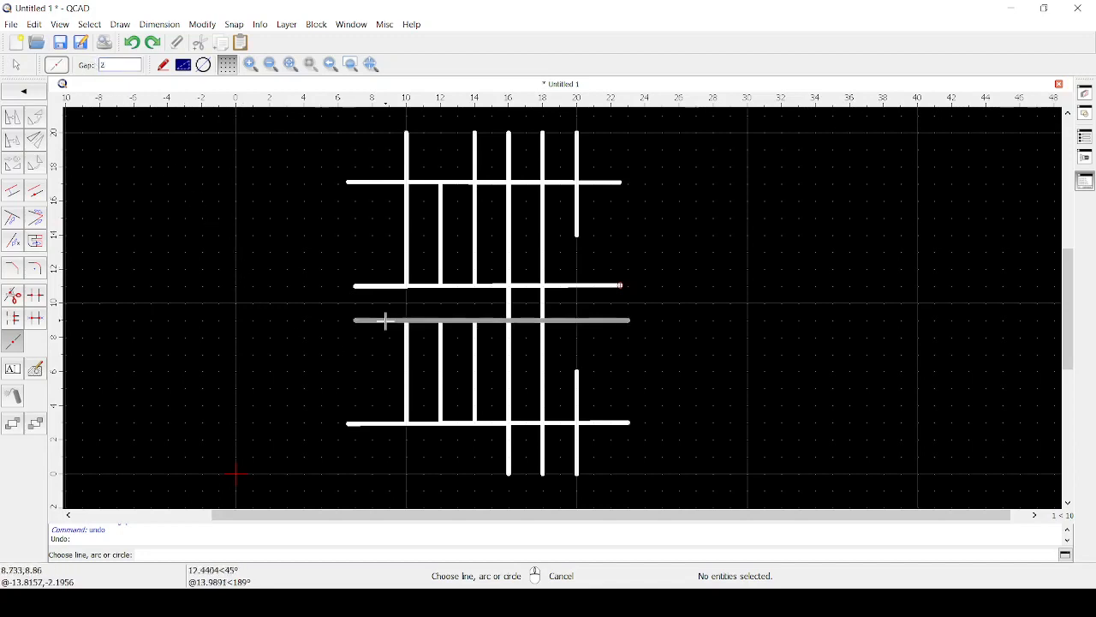
click(407, 342)
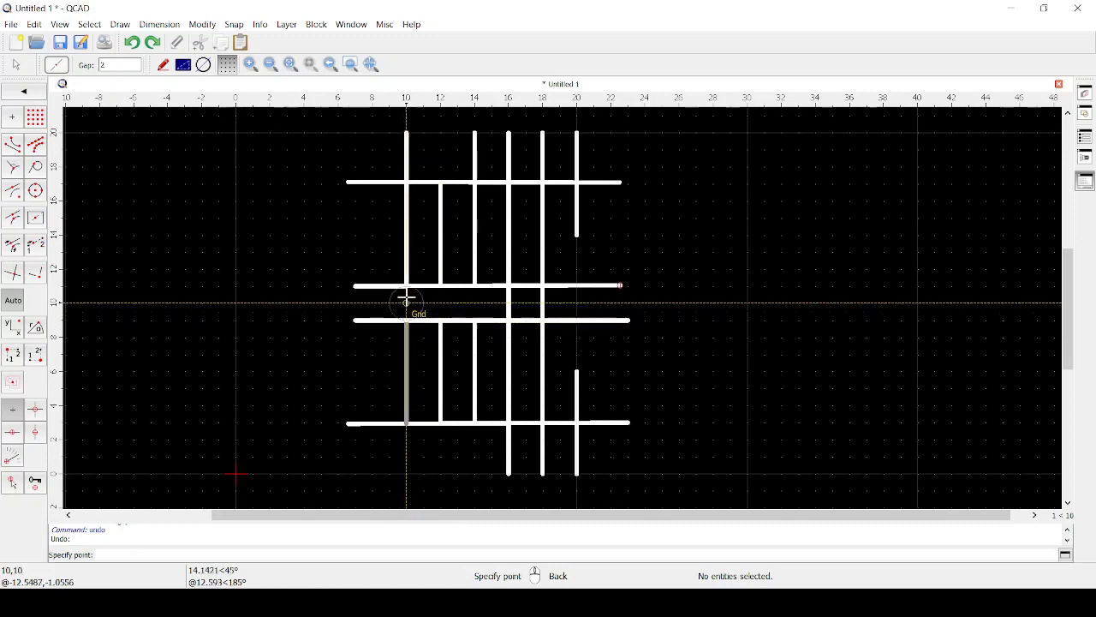
click(407, 354)
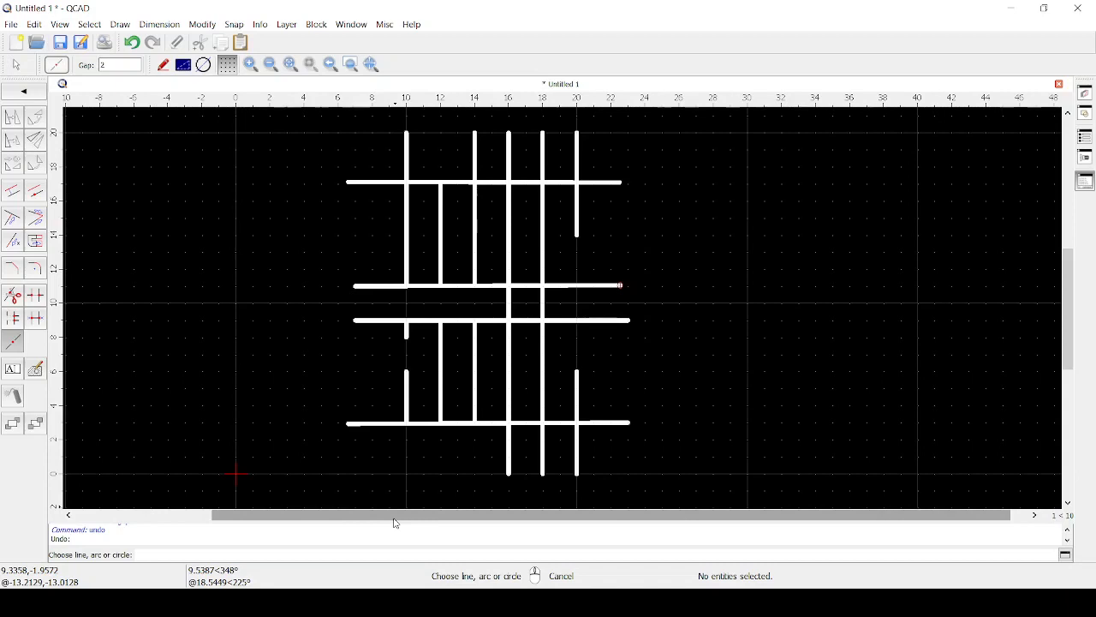
key(d)
key(2)
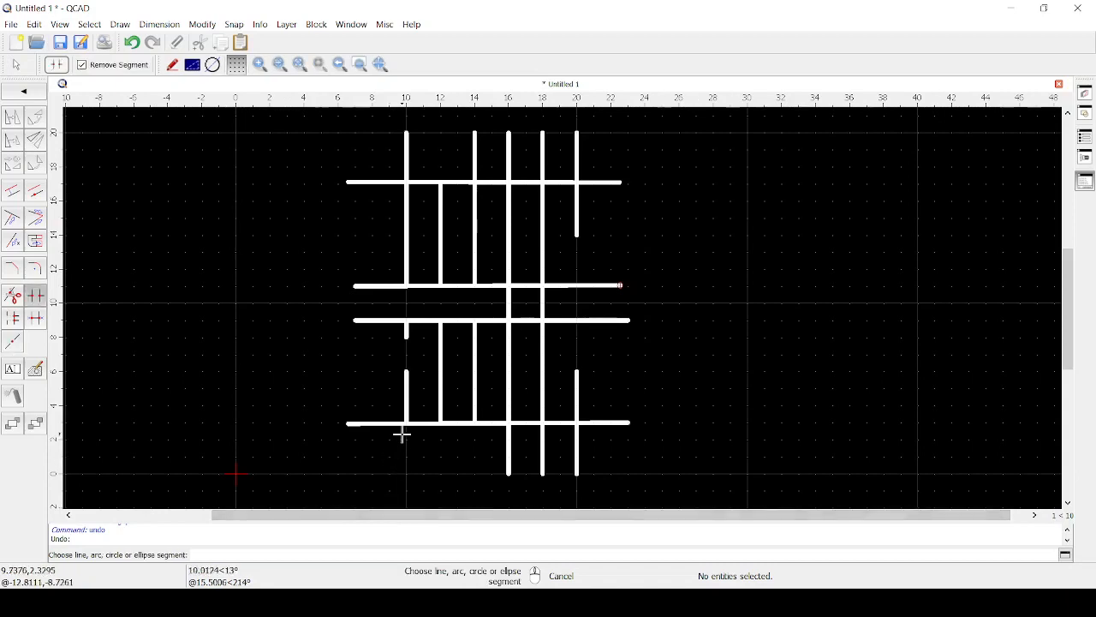
key(Escape)
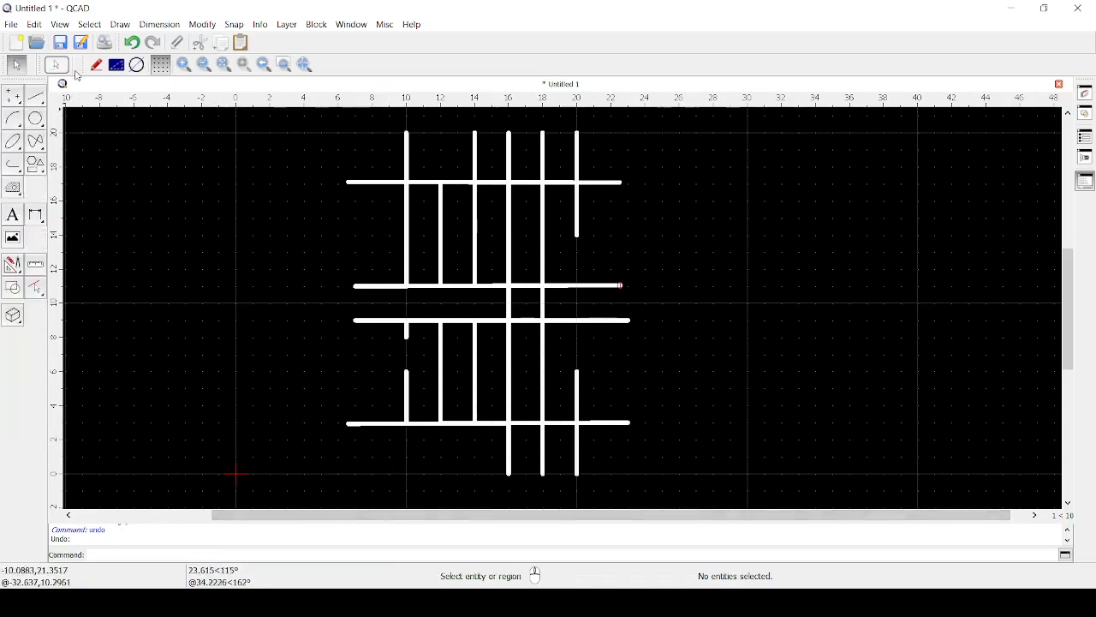
Step: Draw a separate horizontal line from (23, 16) to (30, 16), beside the grid of crossing lines
click(35, 96)
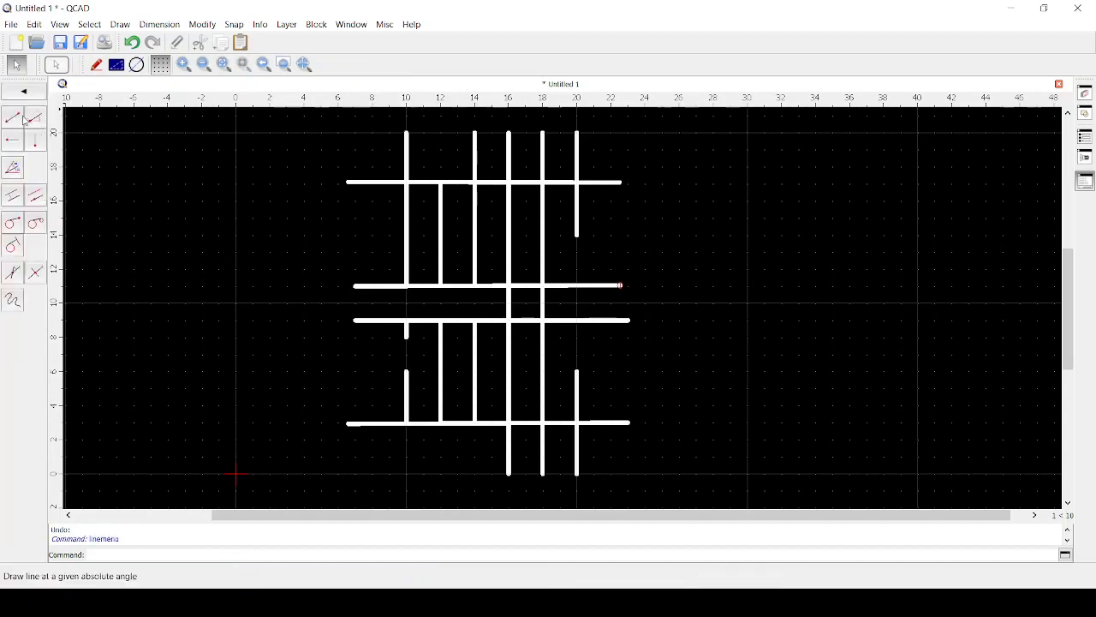
click(13, 120)
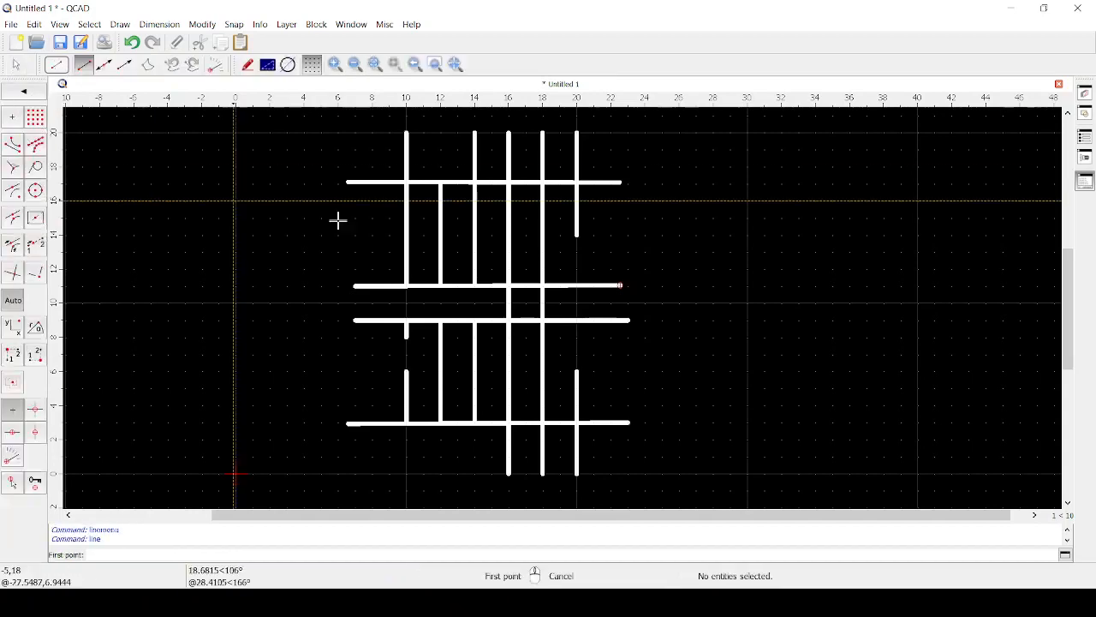
click(630, 201)
click(749, 201)
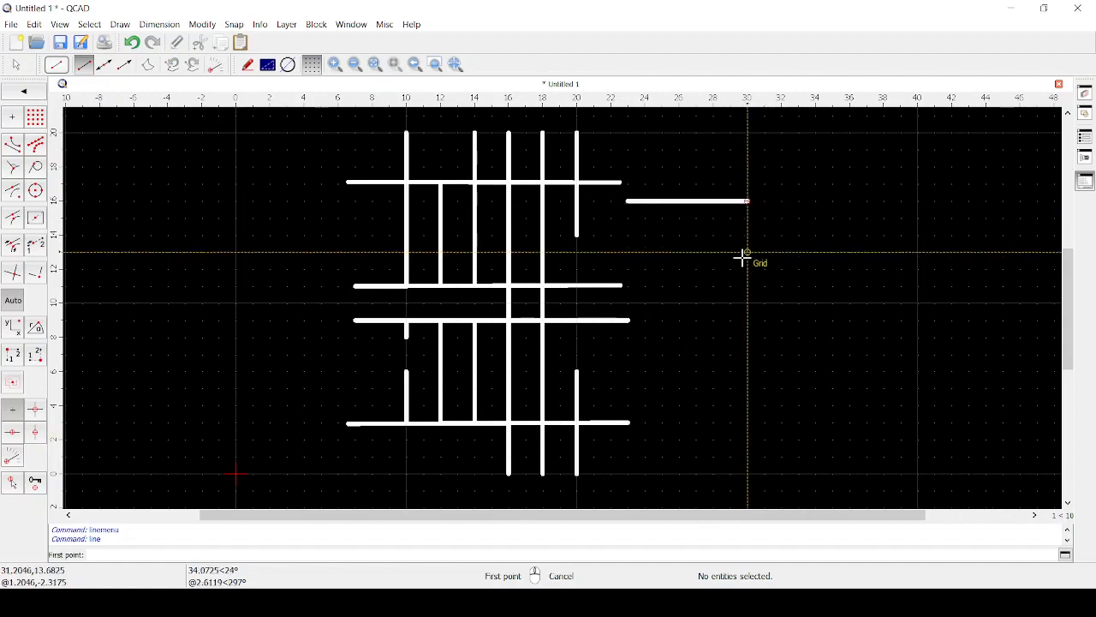
key(Escape)
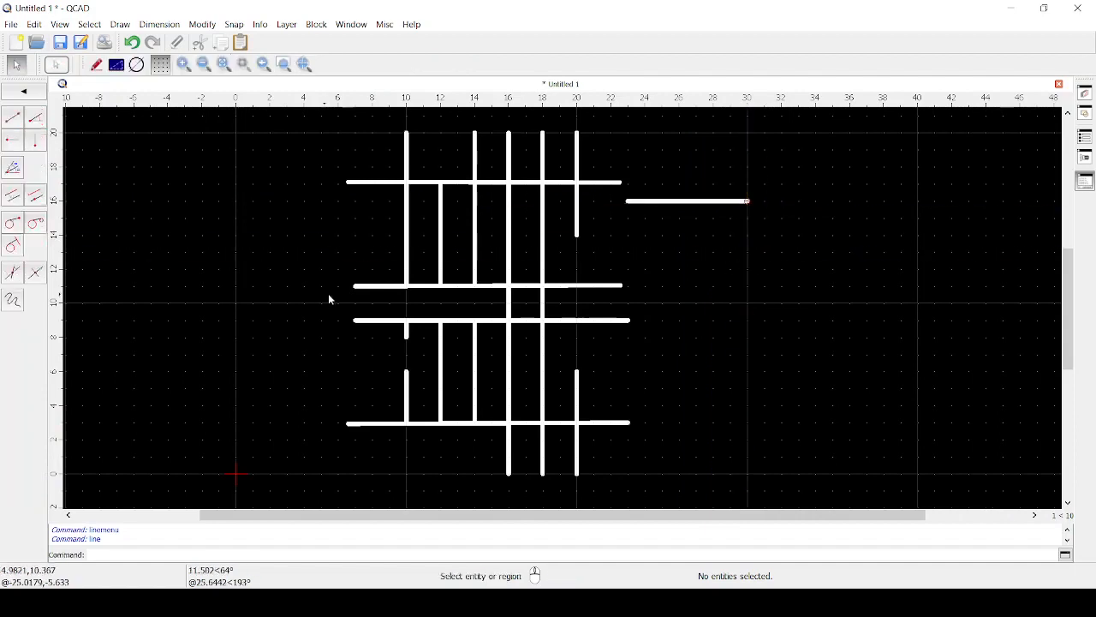
Step: Extend the separate horizontal line with Trim to meet the upper part of the vertical line at x = 20
click(25, 97)
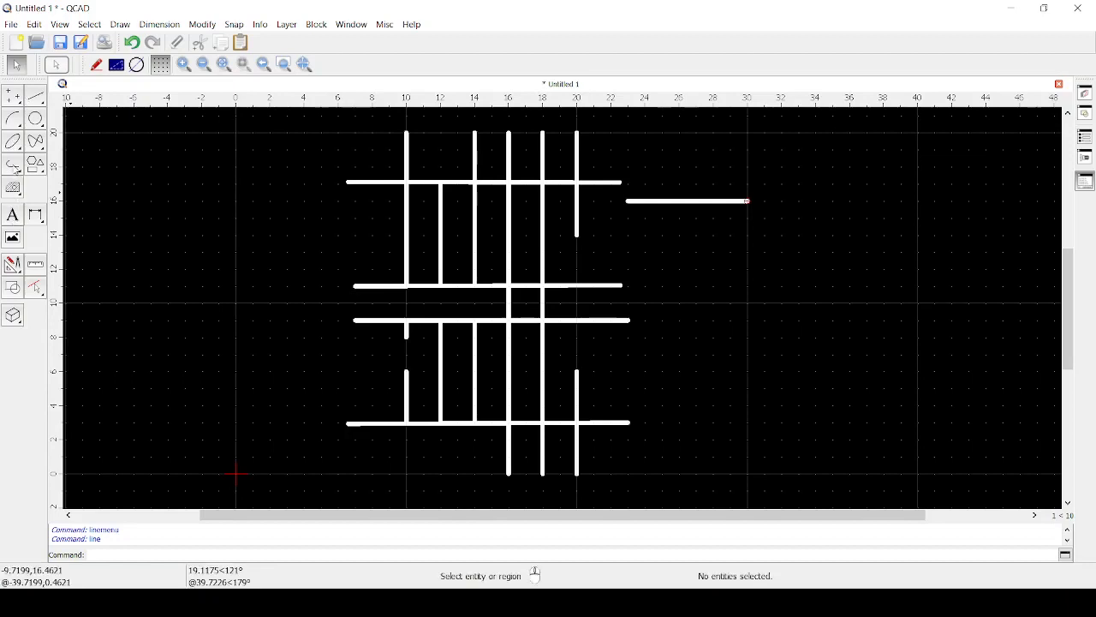
click(14, 269)
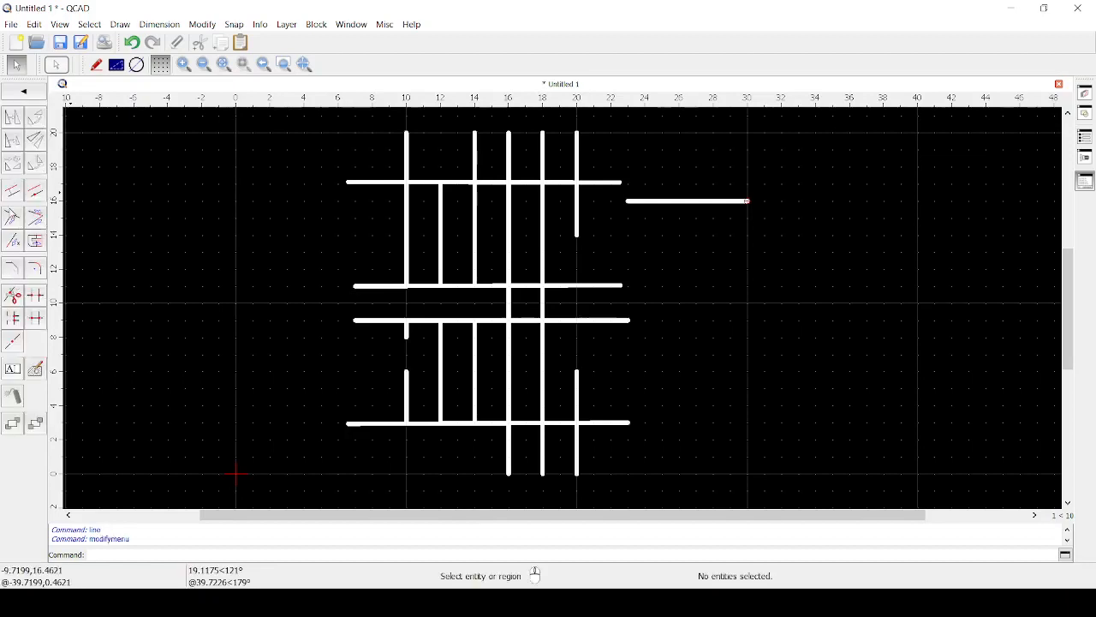
click(12, 219)
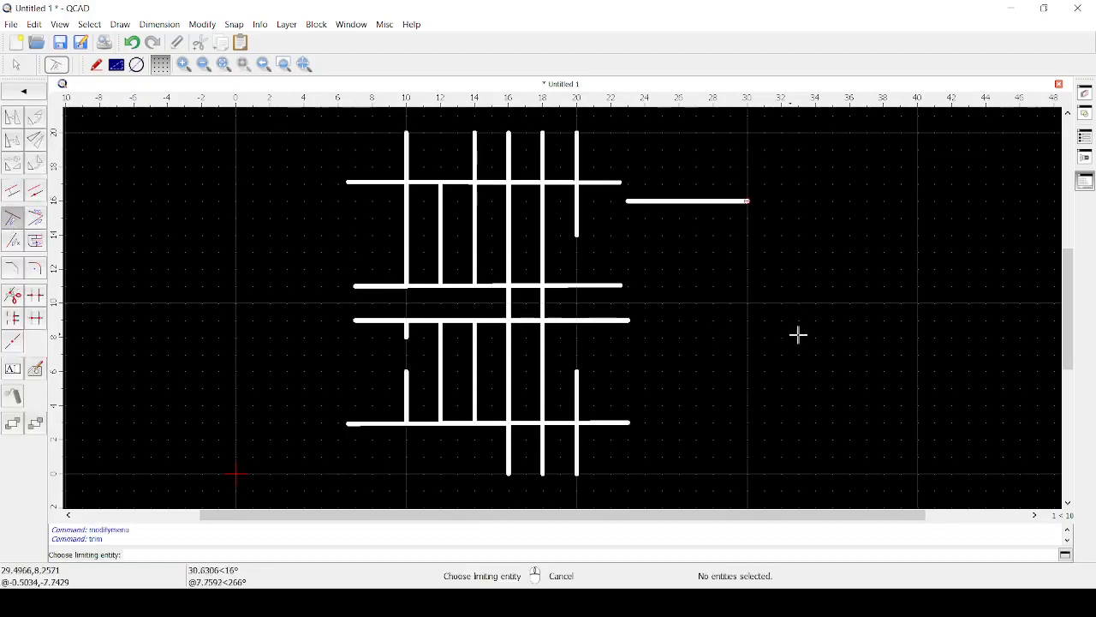
click(579, 218)
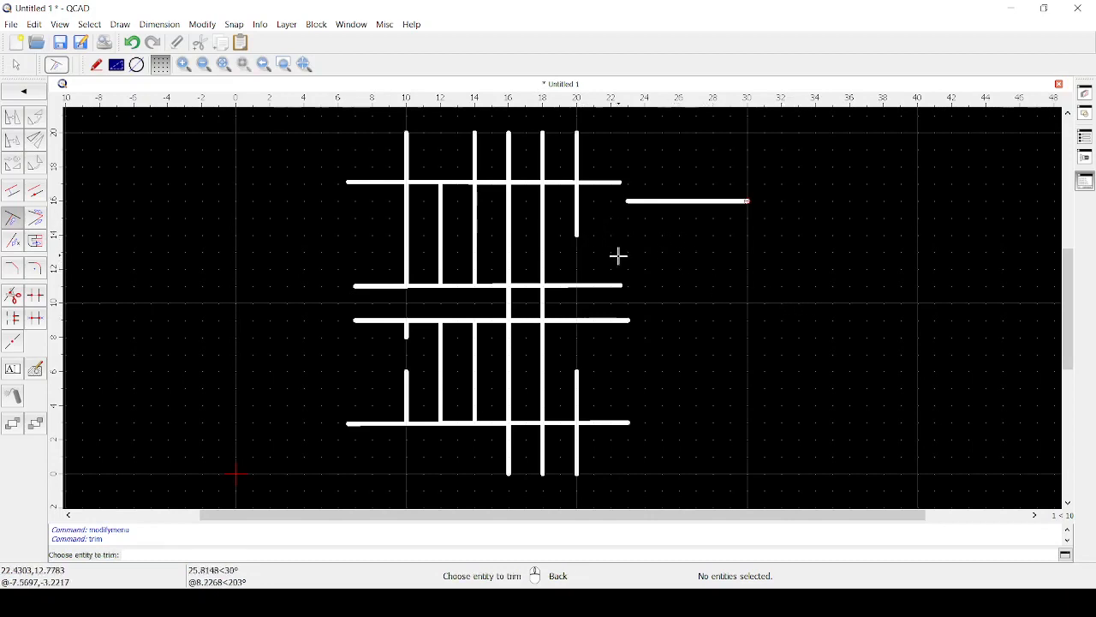
click(634, 203)
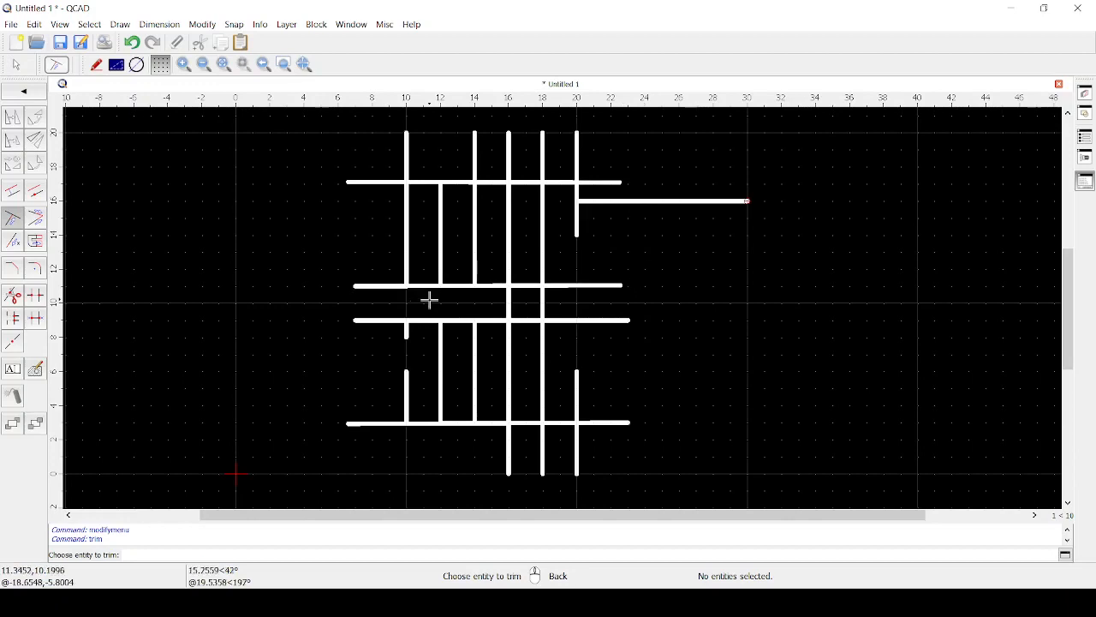
right_click(325, 309)
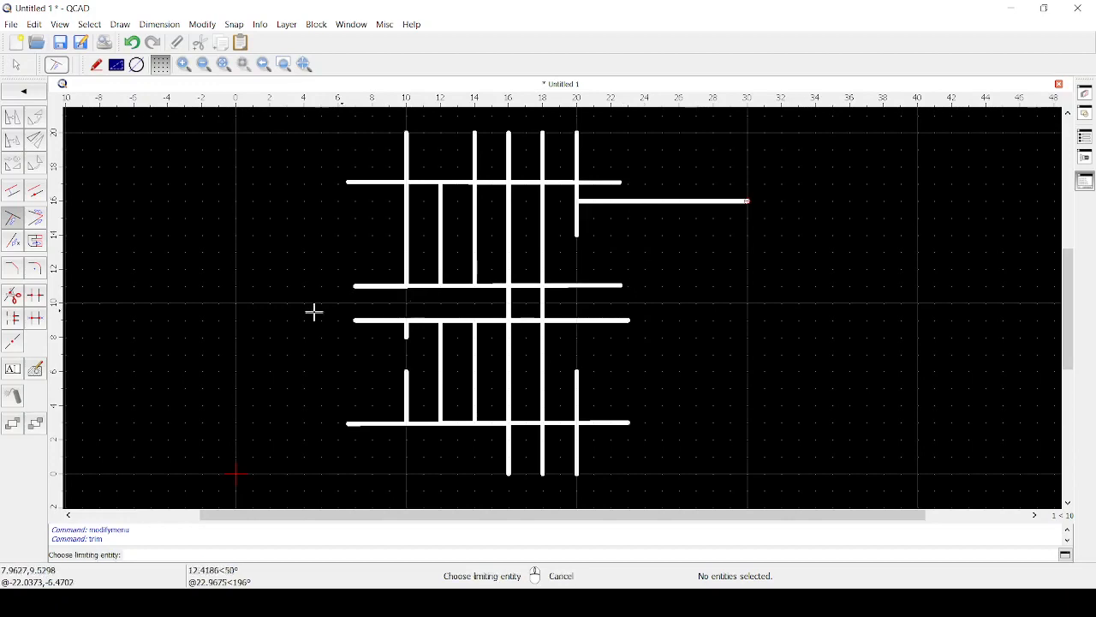
Step: Use Trim Both to join the upper vertical line at x = 20 and the horizontal line at y = 11 in a corner, keeping the horizontal's short end beyond x = 20
click(35, 223)
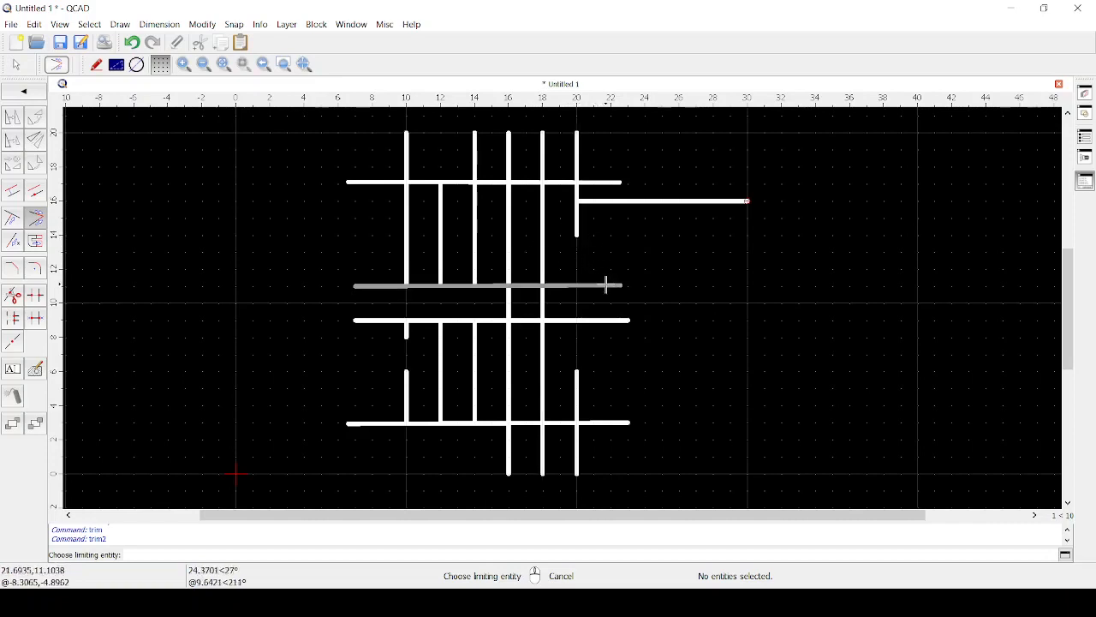
click(578, 227)
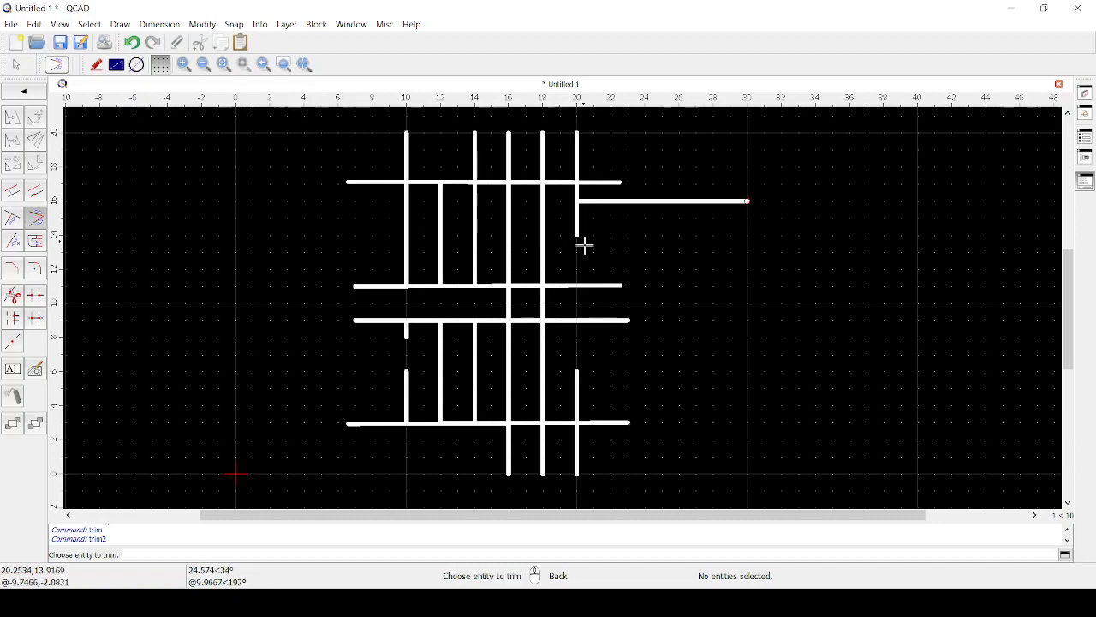
click(609, 285)
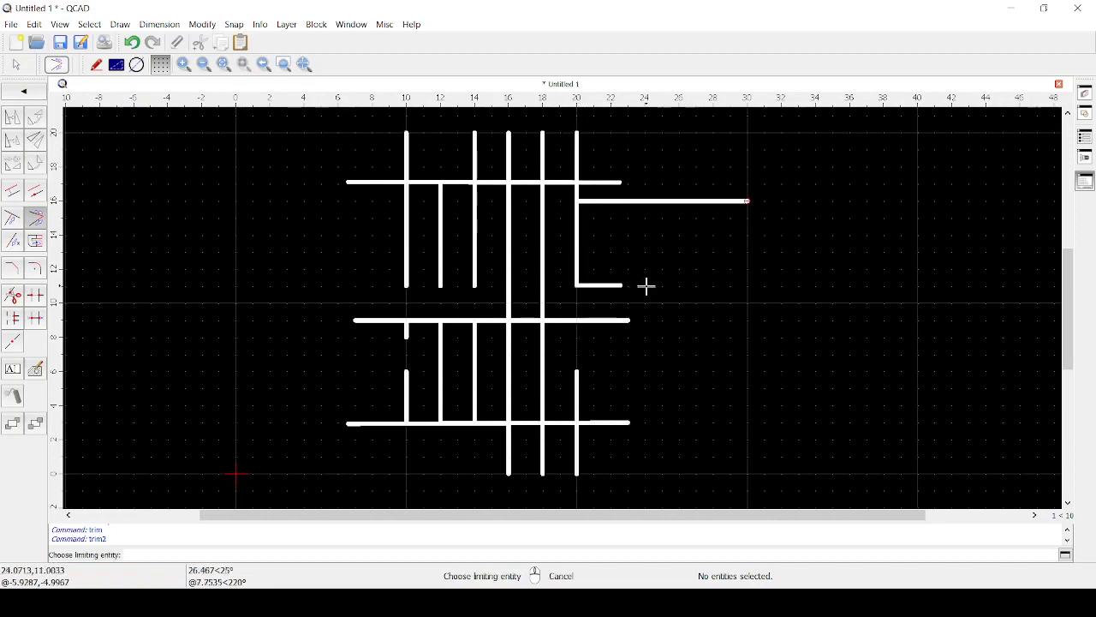